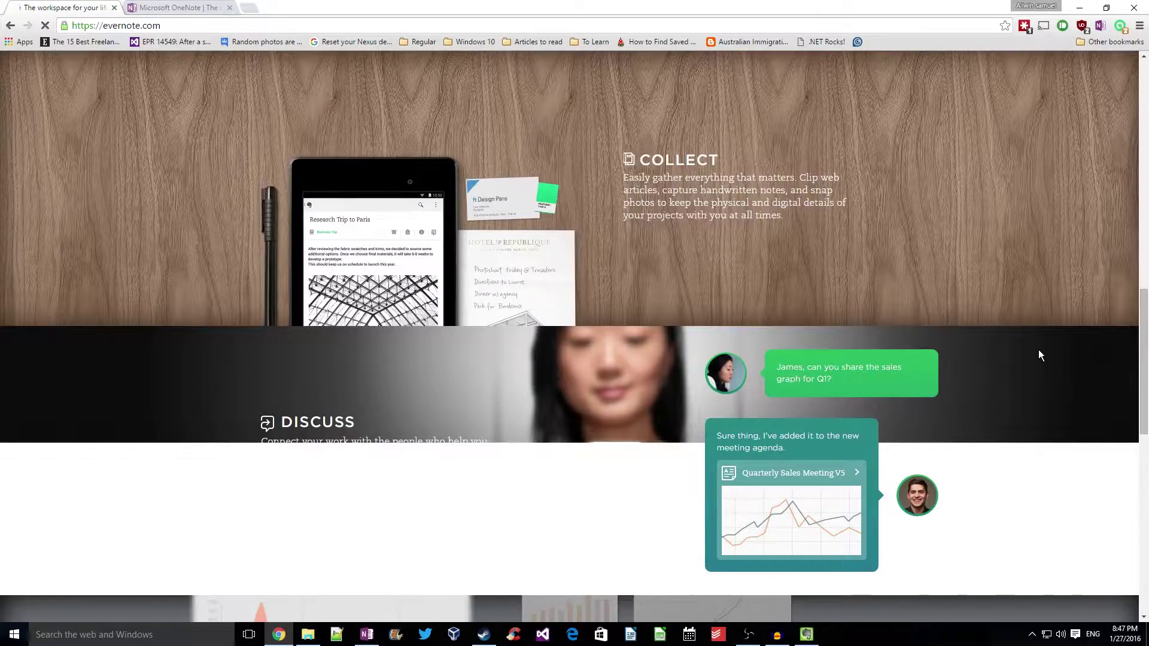
- Scroll down the Evernote page and open 'Explore all Plus features'
scroll(1038, 350, "down", 4)
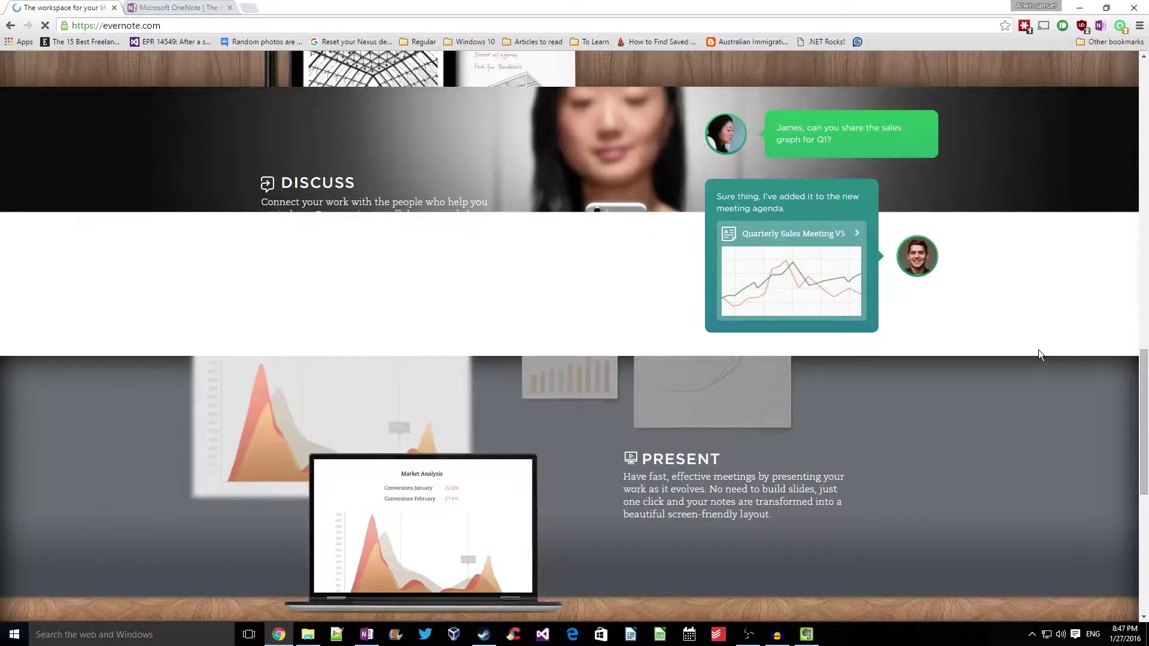
scroll(1039, 353, "down", 4)
scroll(1038, 355, "down", 1)
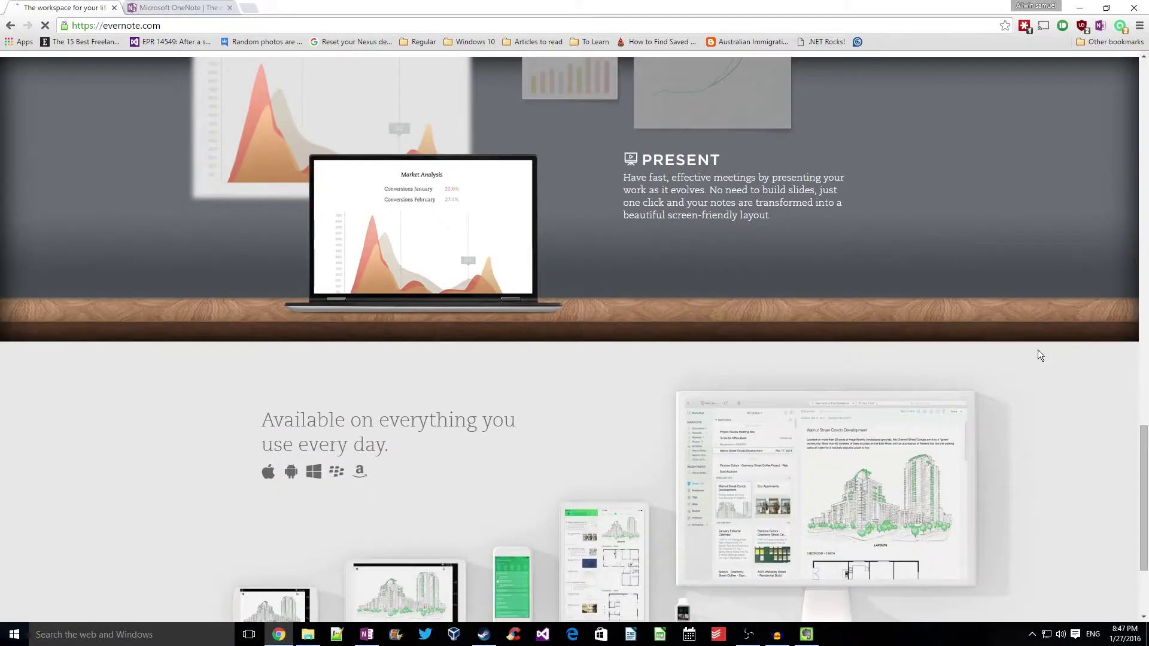
scroll(1038, 354, "down", 3)
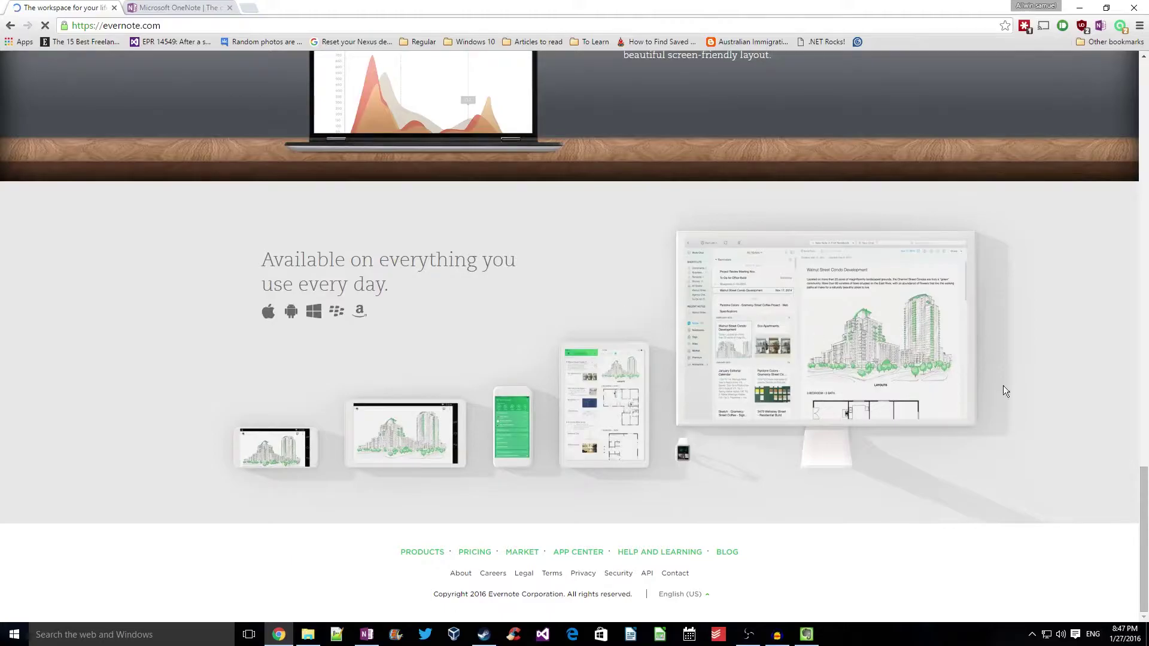
left_click_drag(1145, 520, 1146, 115)
scroll(847, 310, "down", 1)
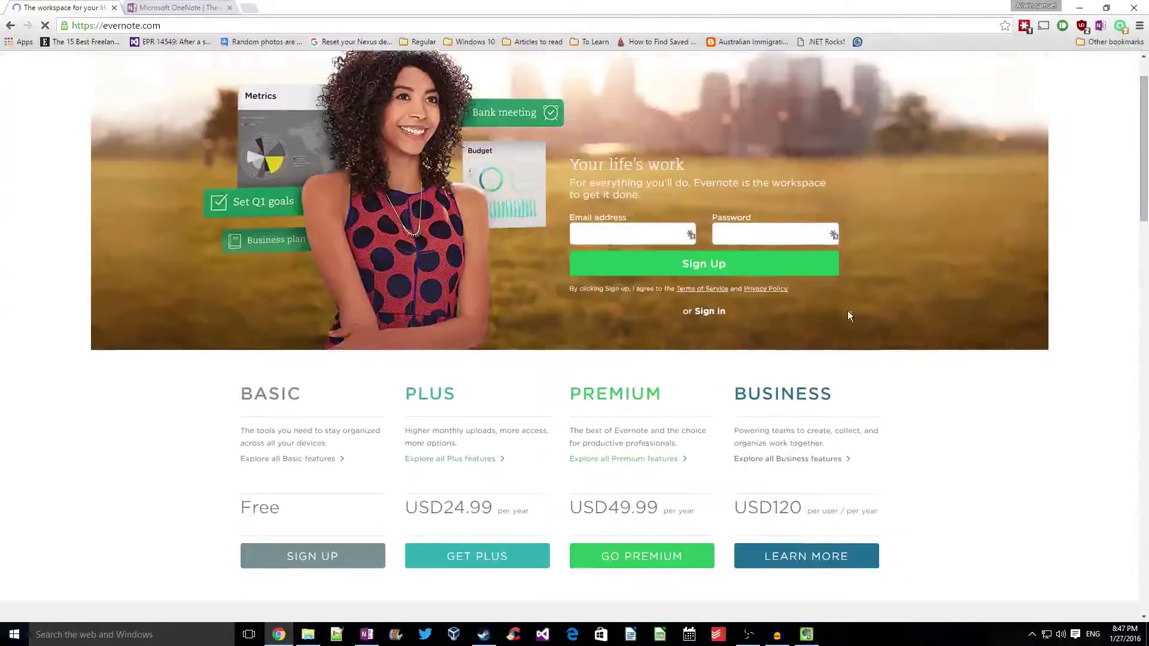
scroll(849, 314, "down", 1)
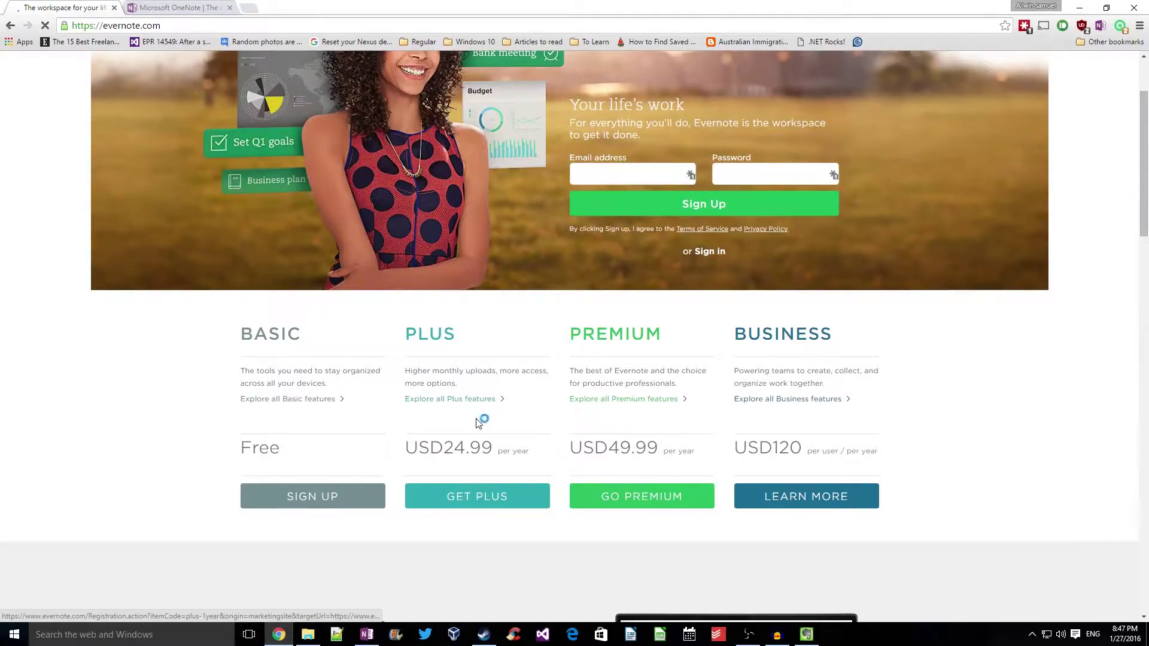
left_click(468, 400)
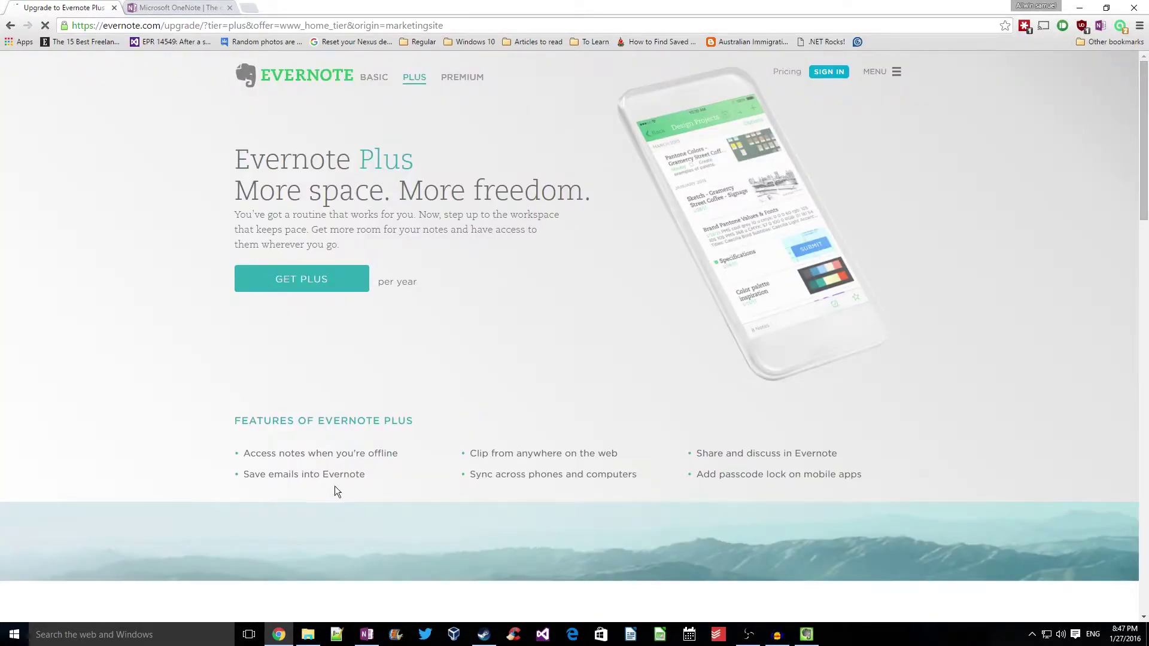
- Read the Plus features, highlighting 'Save emails into Evernote', then switch to the OneNote tab
left_click_drag(243, 474, 385, 479)
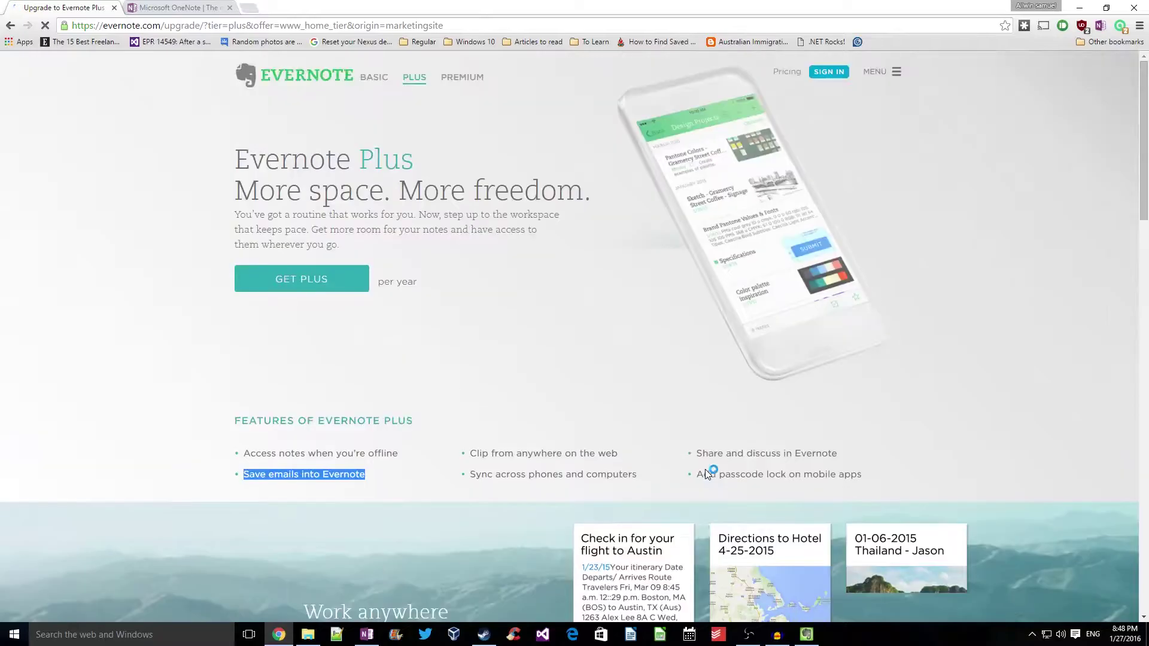
left_click(558, 436)
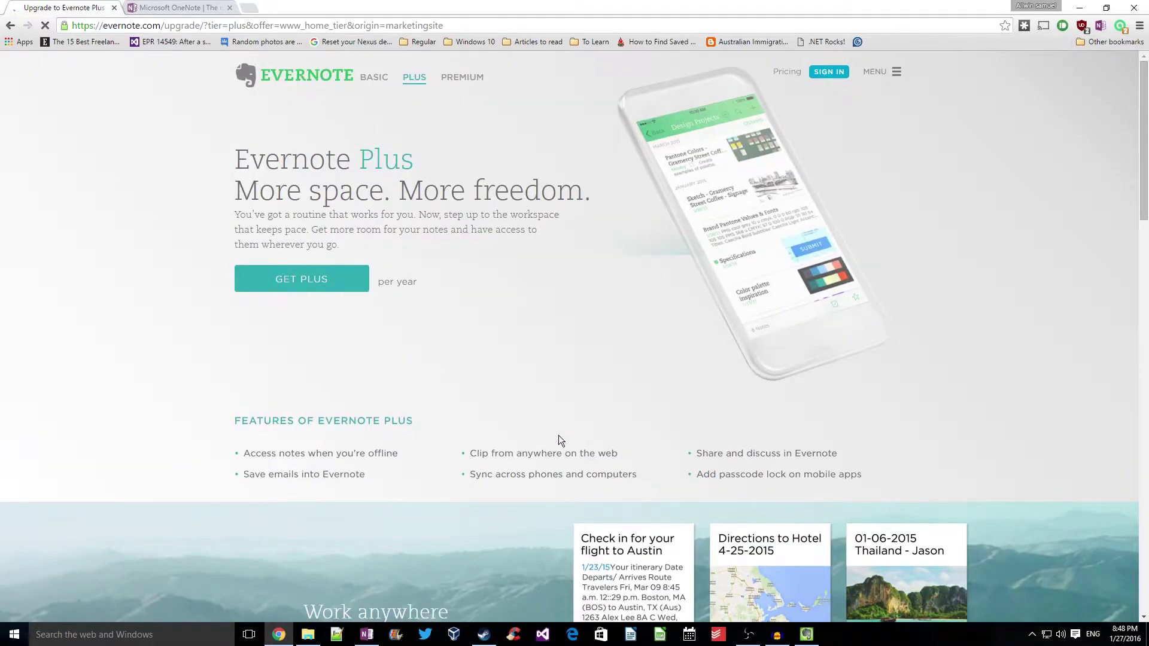
scroll(558, 440, "down", 3)
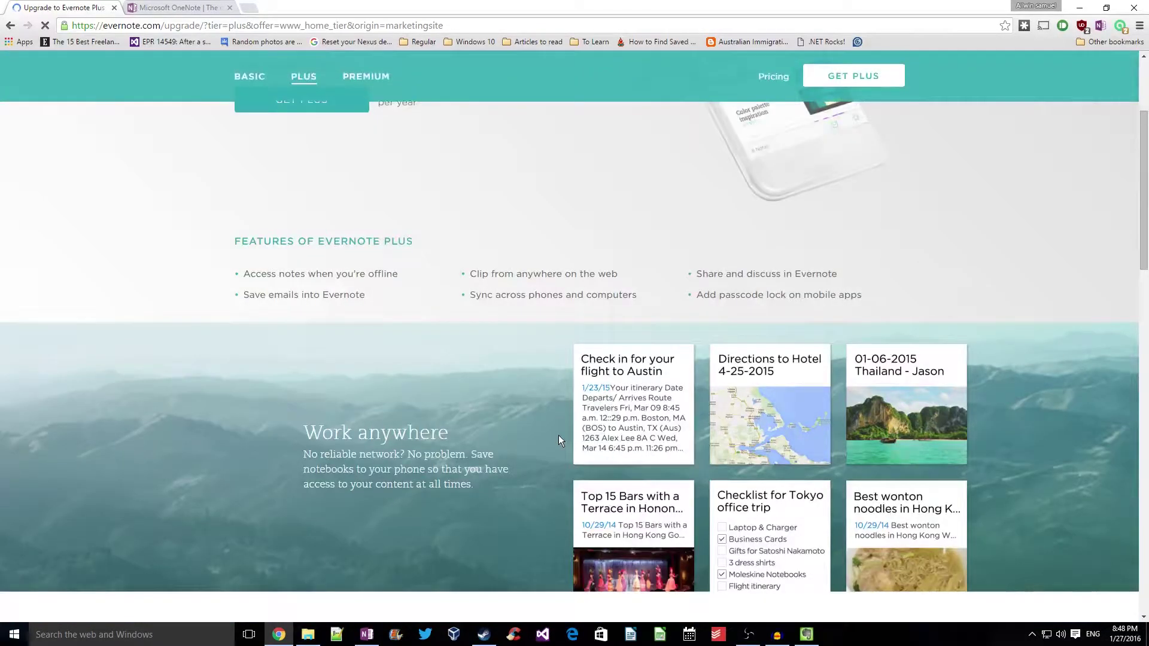
scroll(558, 435, "down", 4)
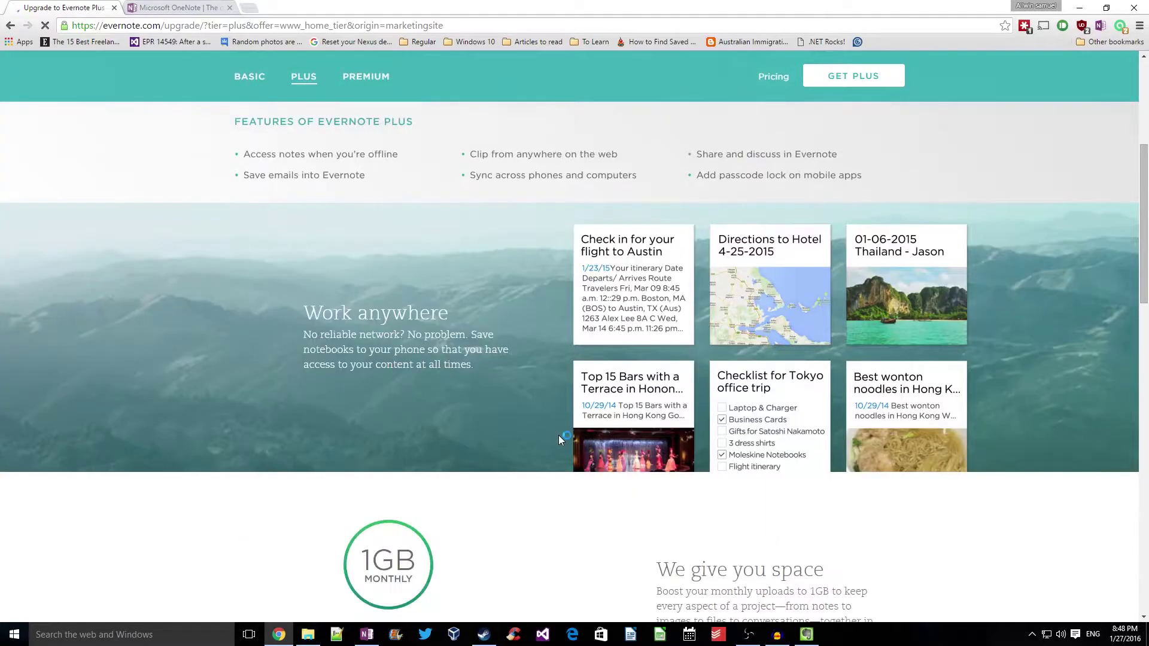
scroll(559, 438, "down", 5)
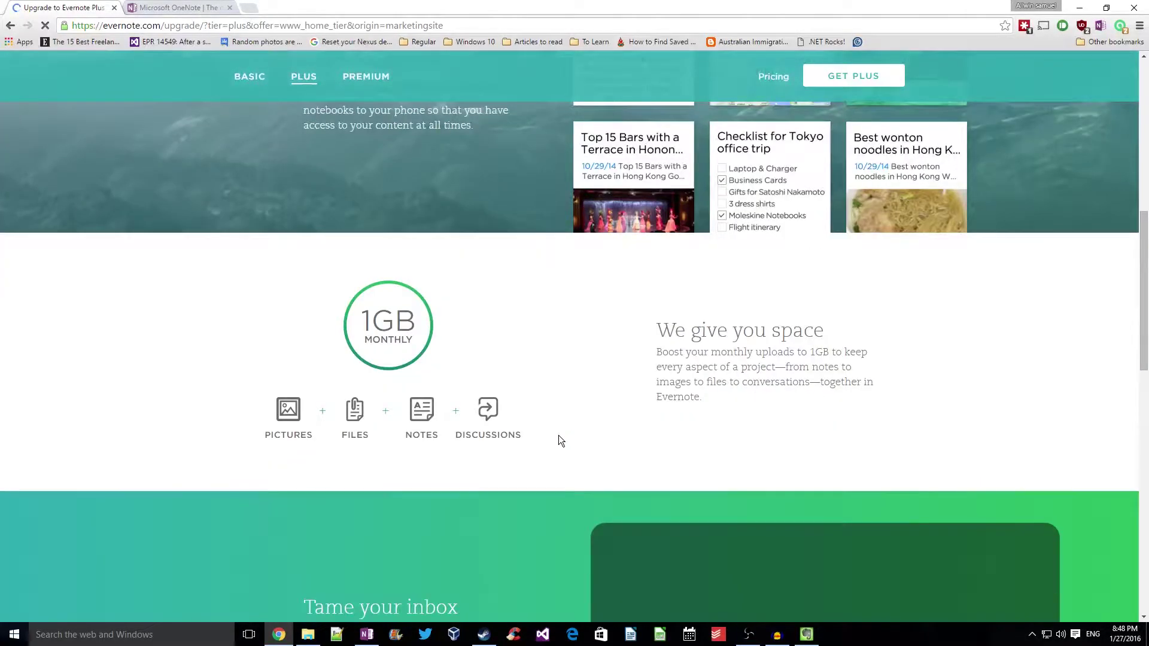
scroll(559, 435, "down", 6)
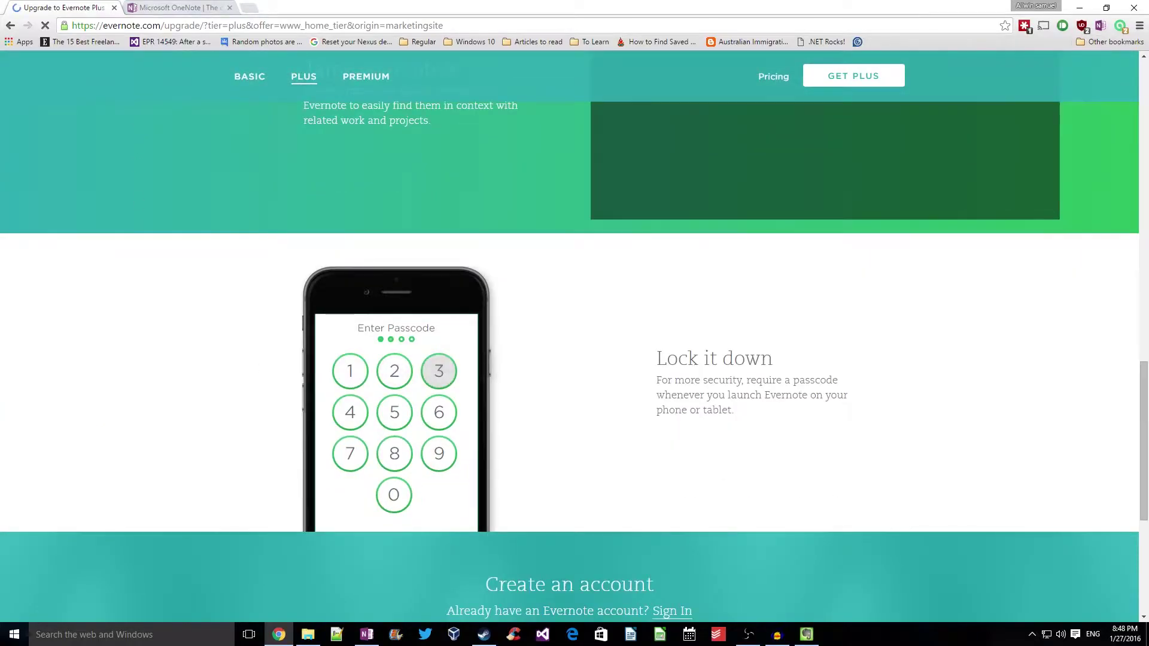
left_click(158, 7)
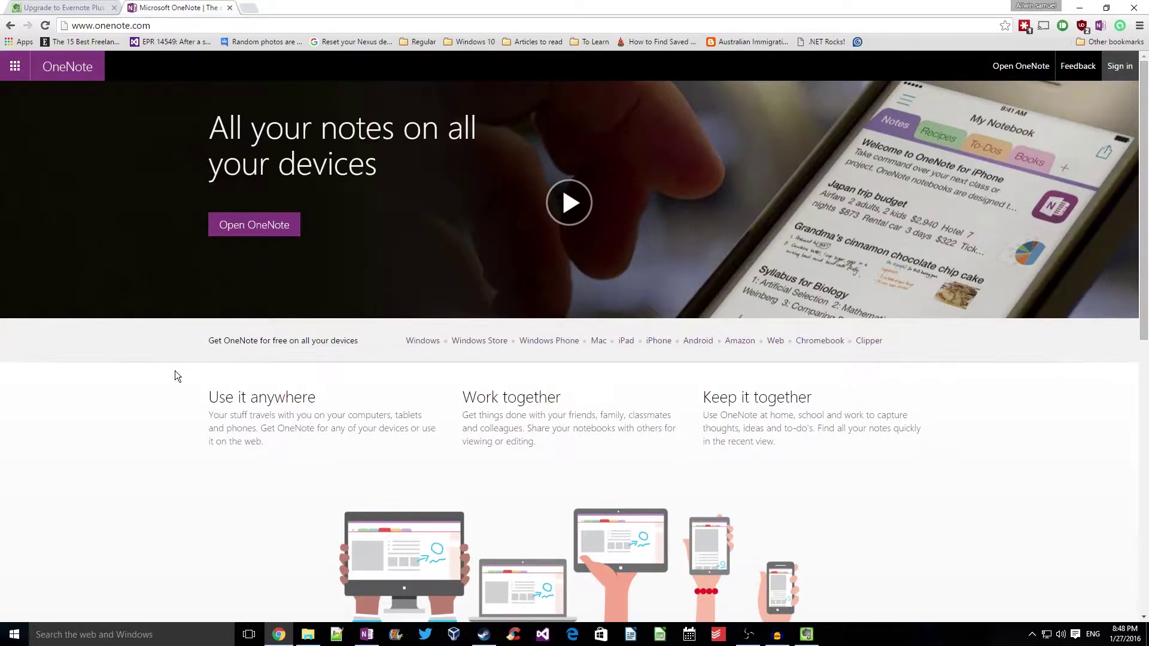
- Browse onenote.com's Send email and Snap photos features, then return to the Evernote Plus tab
scroll(175, 372, "down", 6)
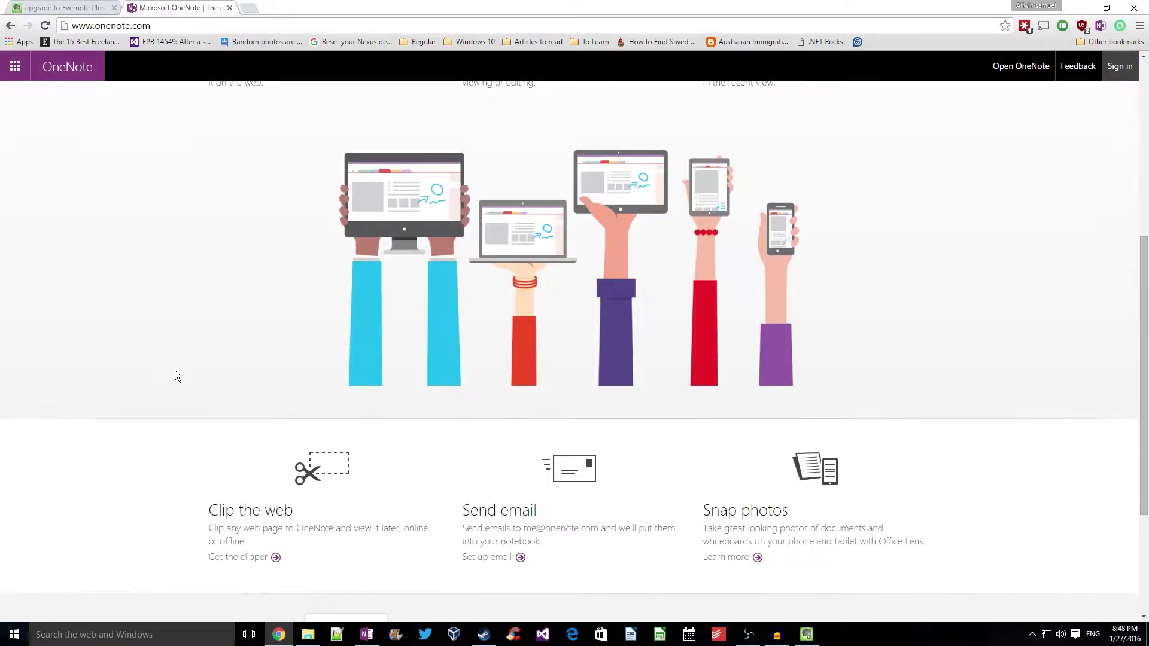
scroll(175, 371, "down", 2)
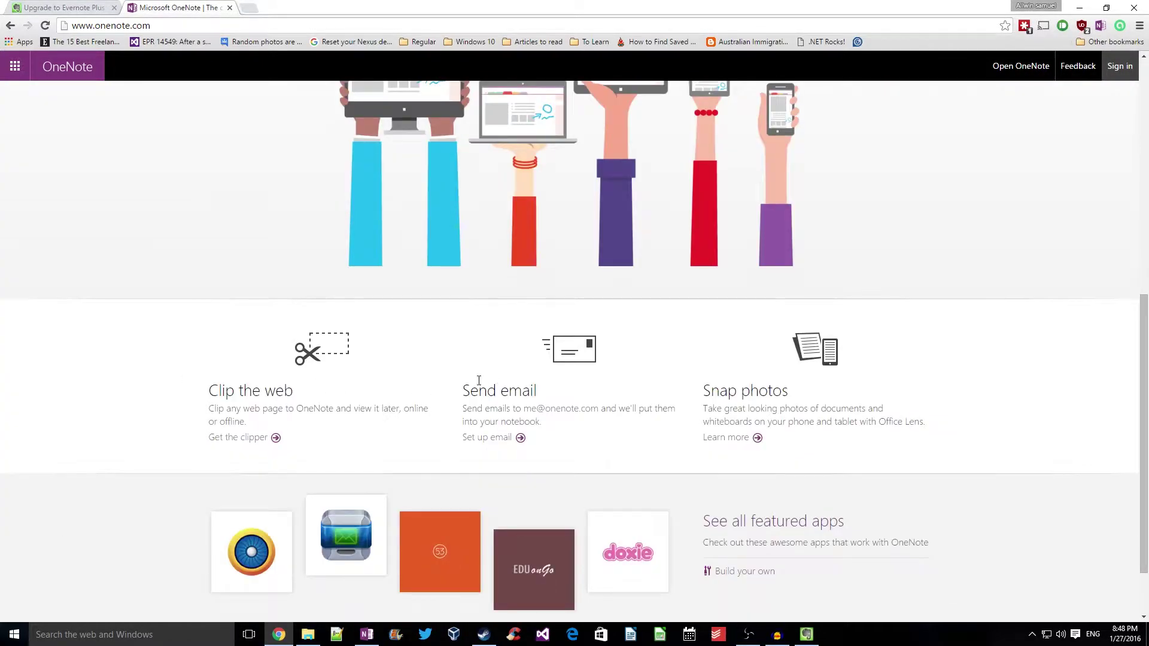
left_click_drag(463, 388, 546, 446)
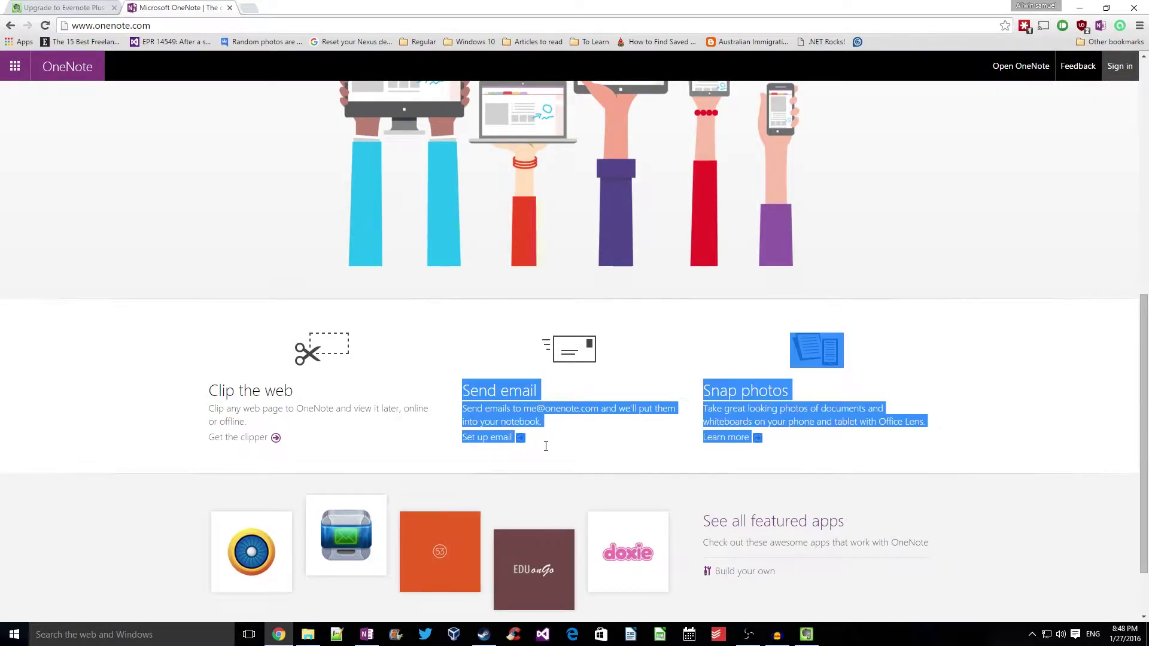
left_click(575, 444)
scroll(573, 440, "down", 2)
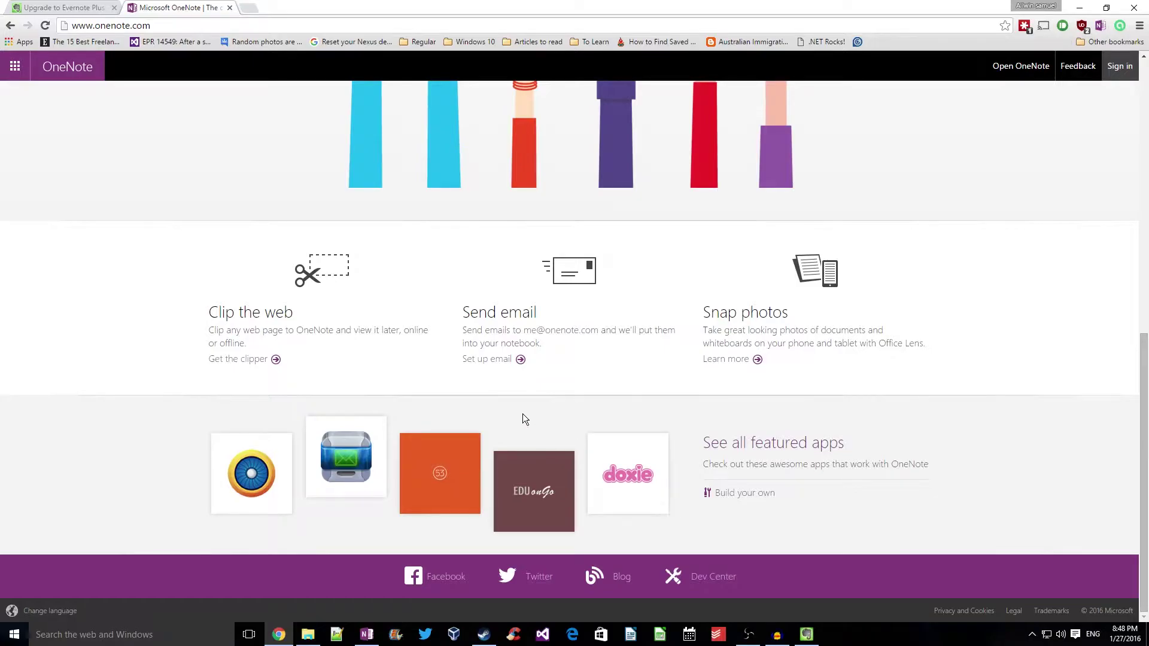
scroll(522, 414, "up", 10)
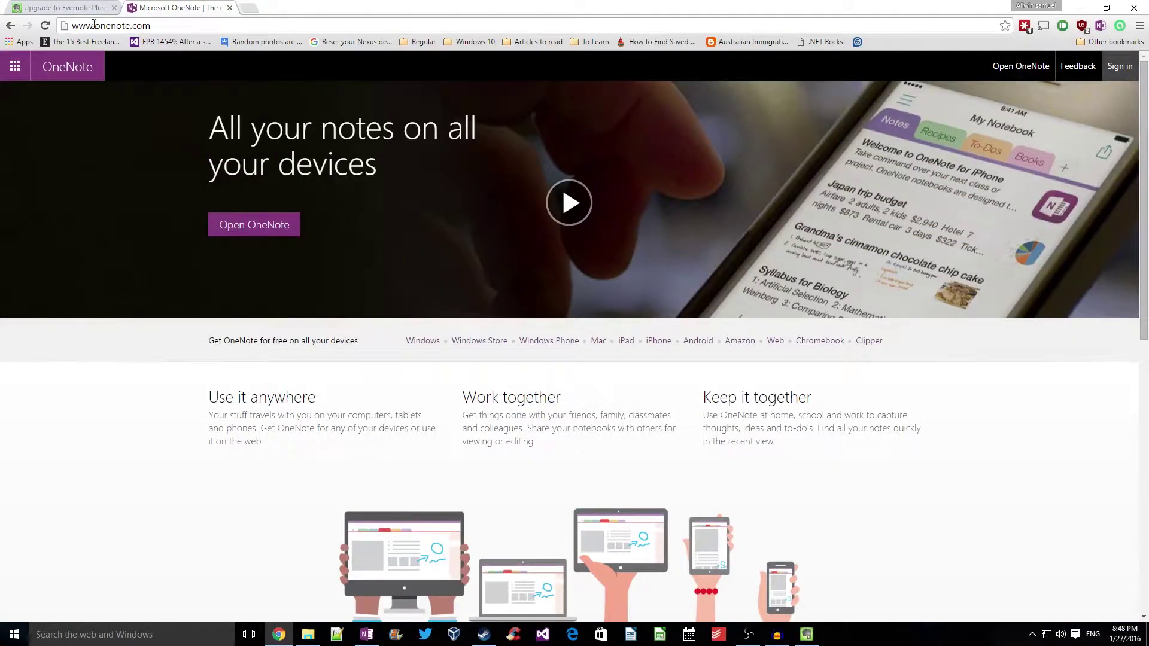
left_click(84, 8)
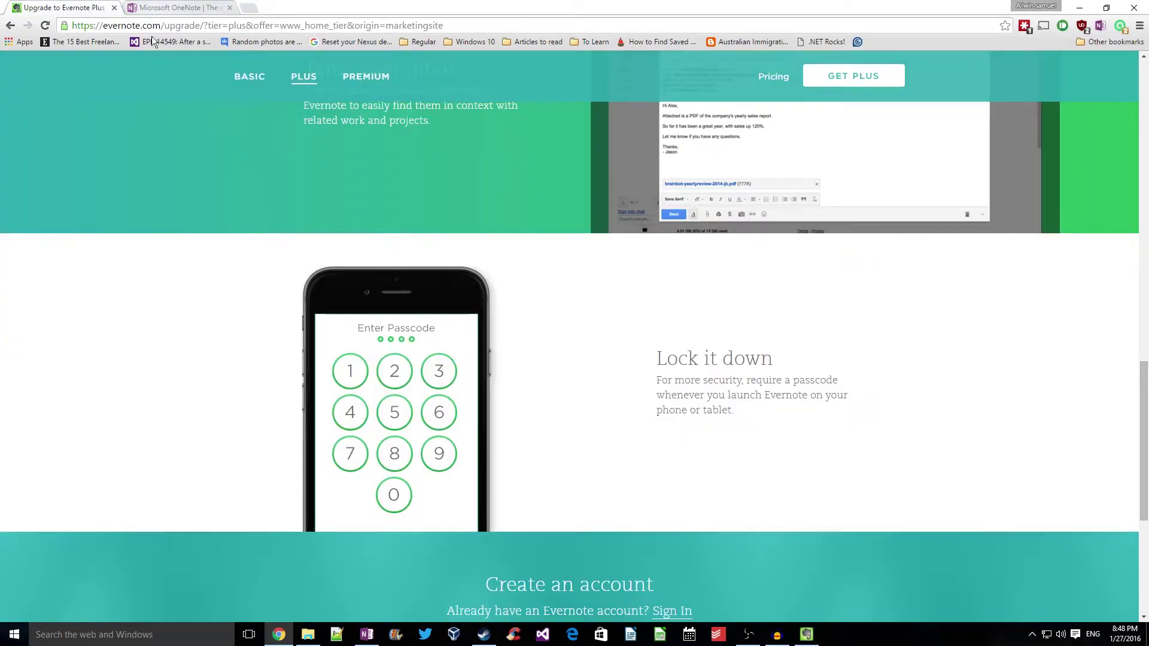
- View the Evernote Basic plan page, then minimize Chrome to reveal the Evernote desktop app
scroll(178, 308, "up", 4)
left_click(245, 84)
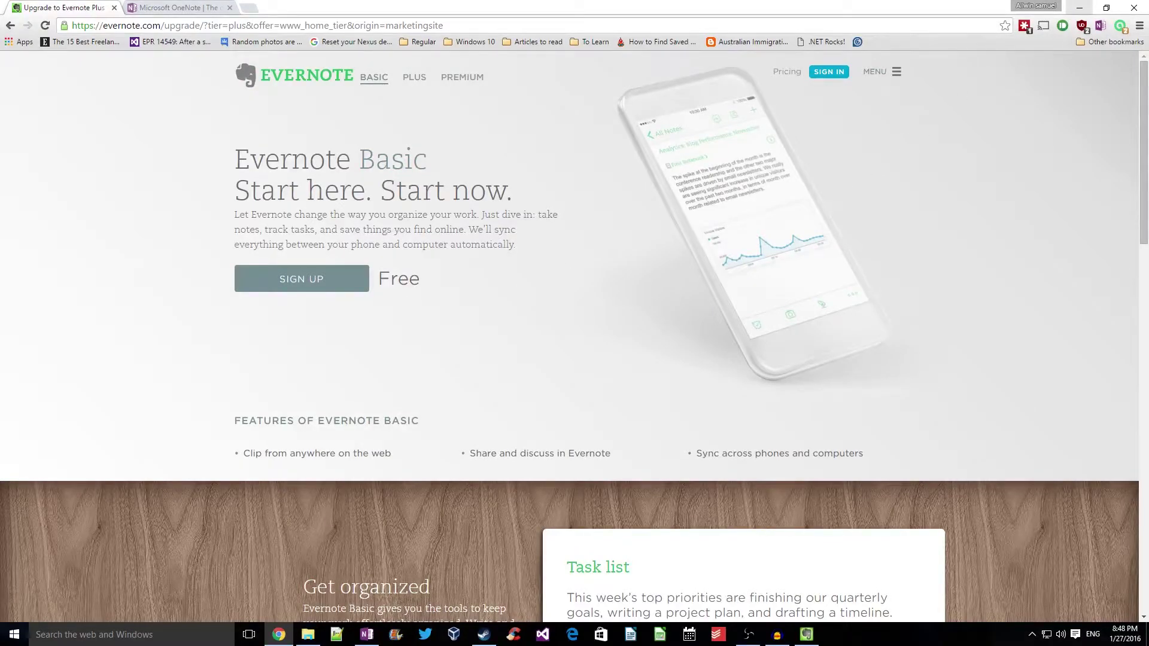
left_click(1079, 8)
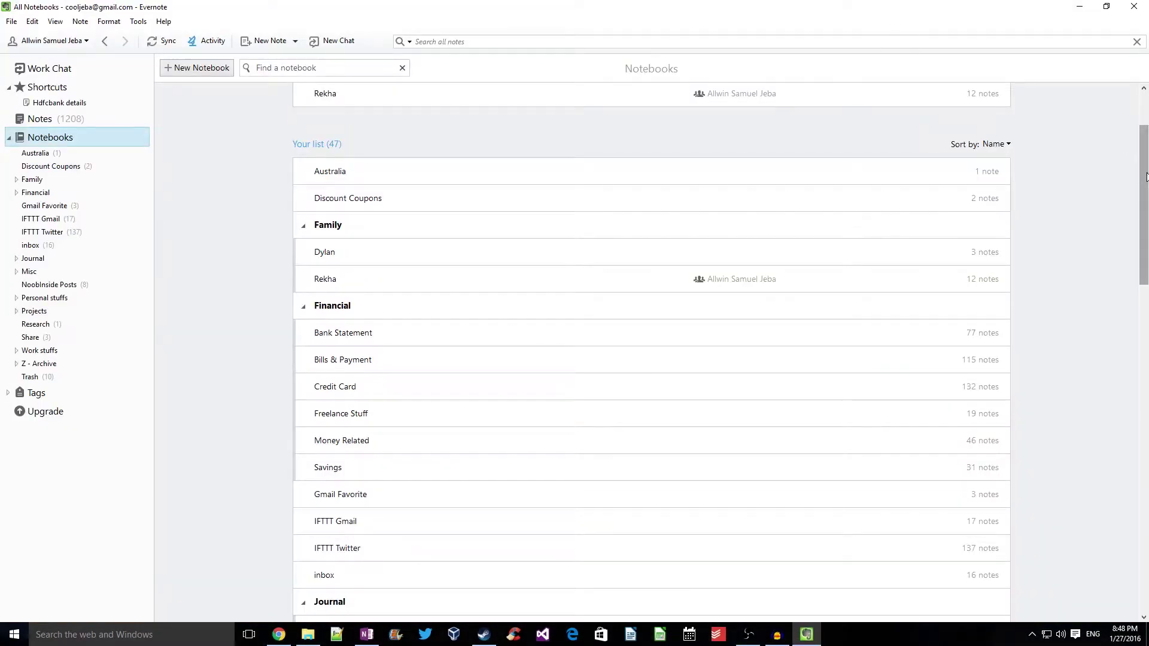
- Expand the notebooks list and look inside the Family and Financial stacks
scroll(1142, 137, "up", 2)
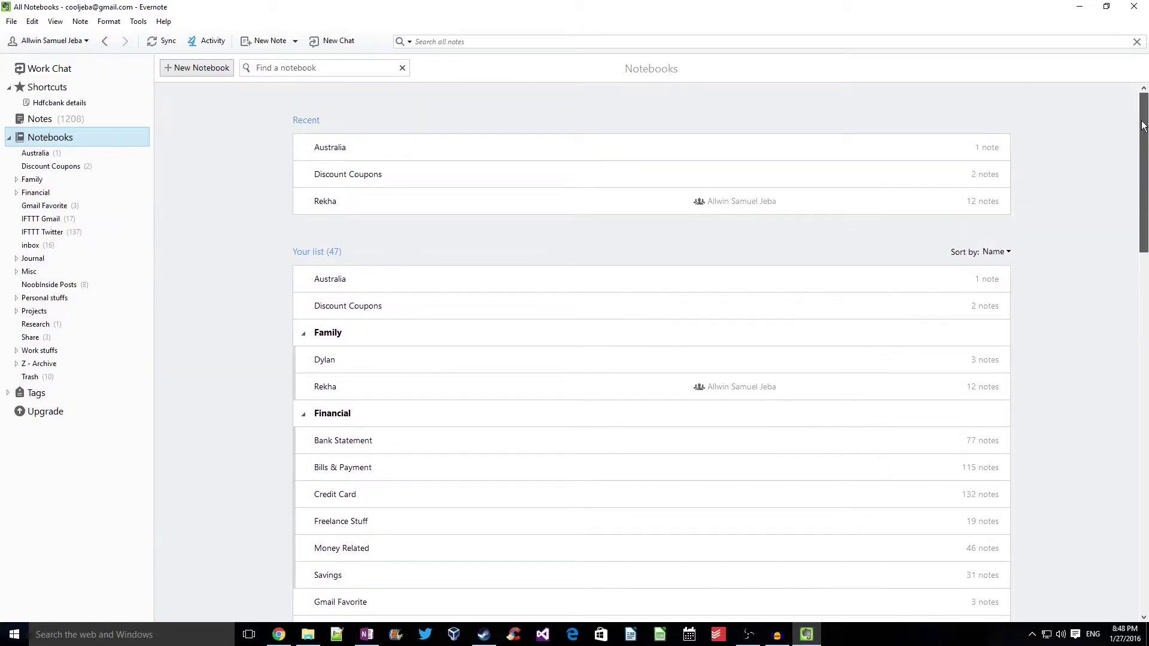
scroll(1142, 126, "down", 1)
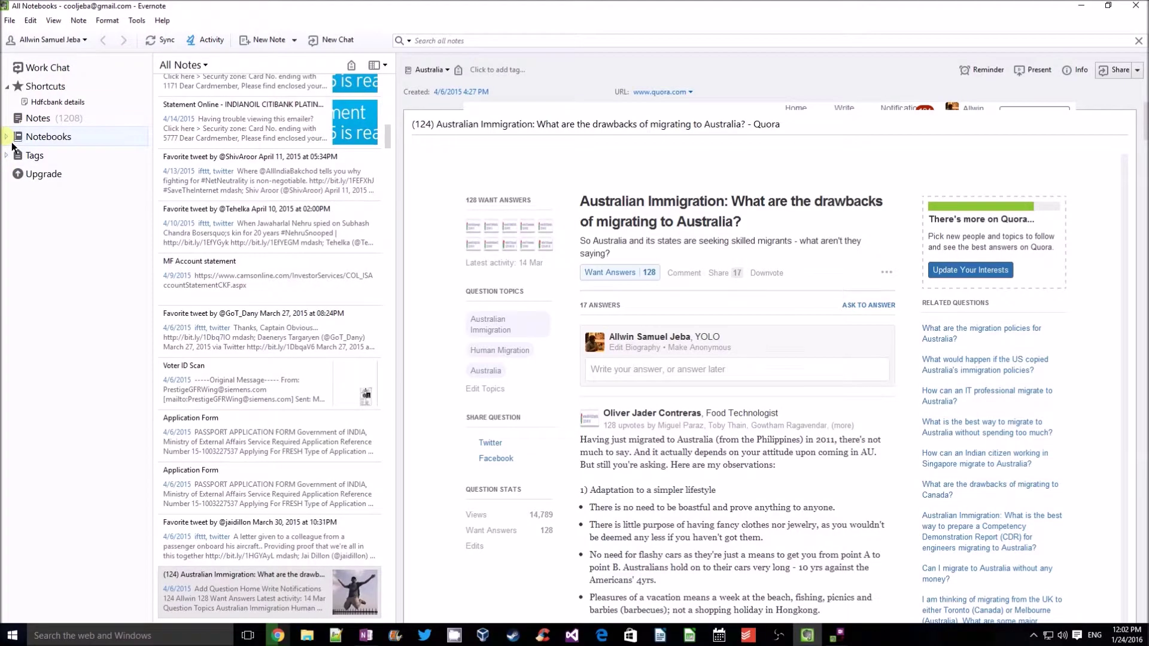
left_click(7, 137)
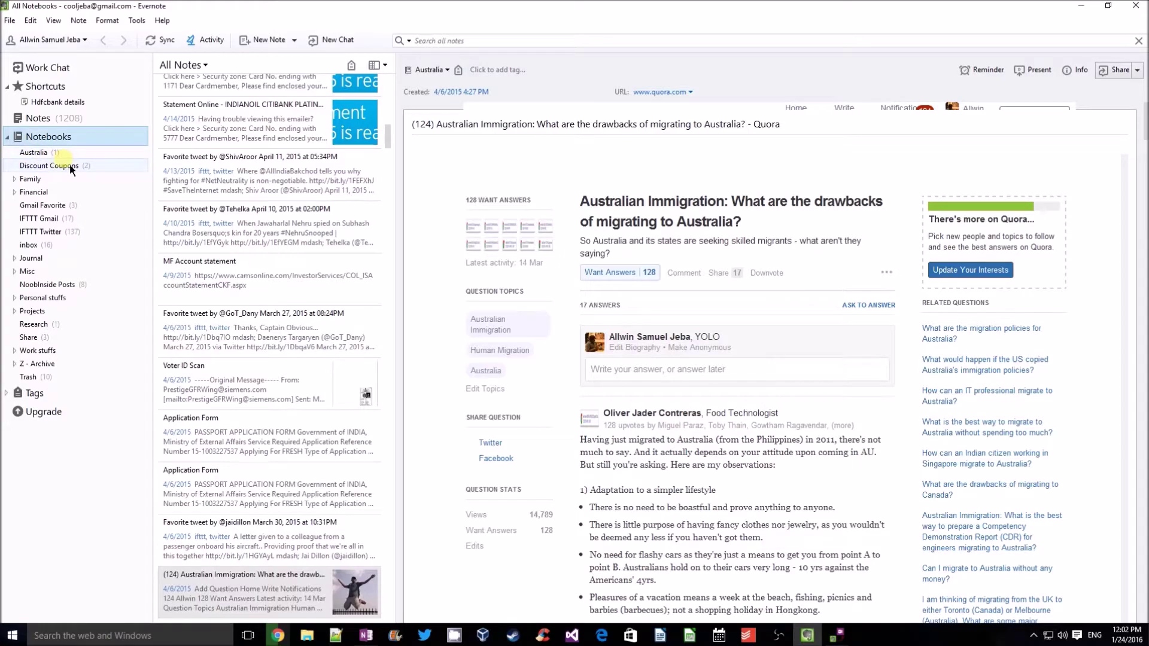
left_click(16, 182)
left_click(17, 185)
left_click(18, 194)
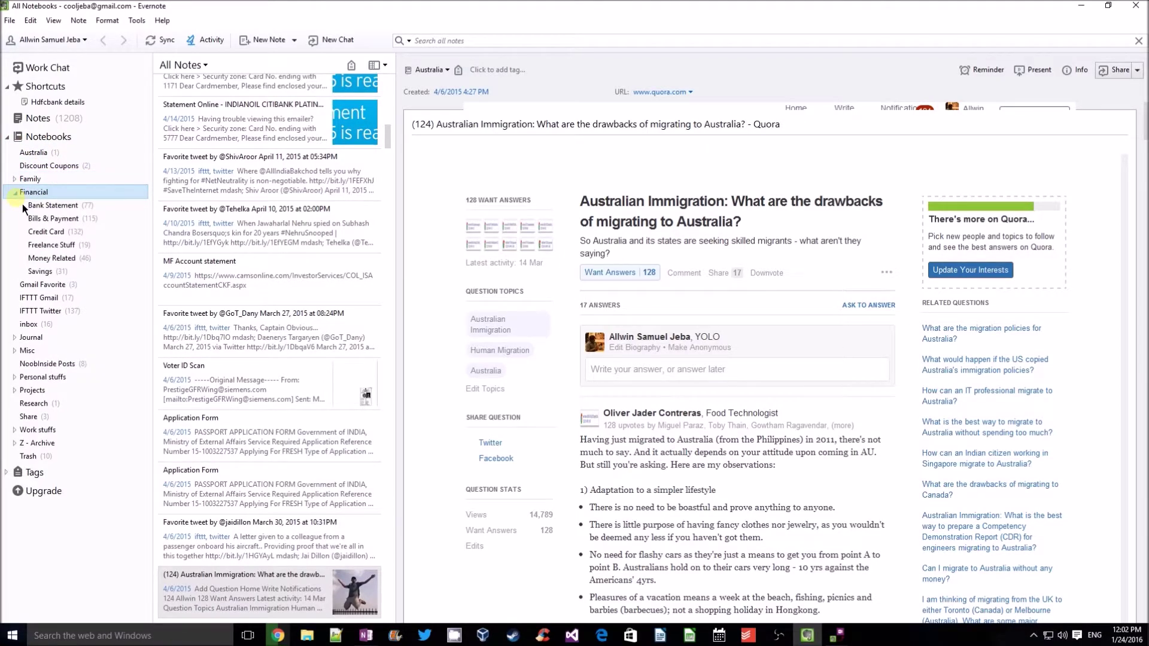
left_click(15, 192)
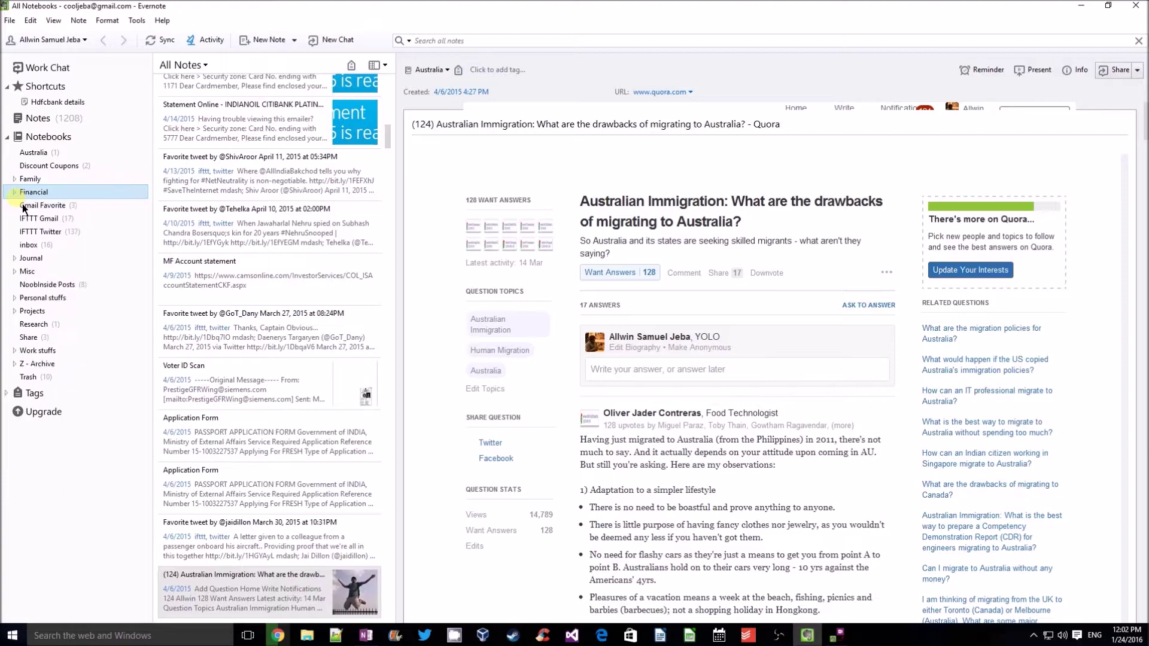
- Expand and collapse the Journal, Projects and Work stuffs stacks, then select Z - Archive
left_click(18, 262)
left_click(15, 258)
left_click(21, 312)
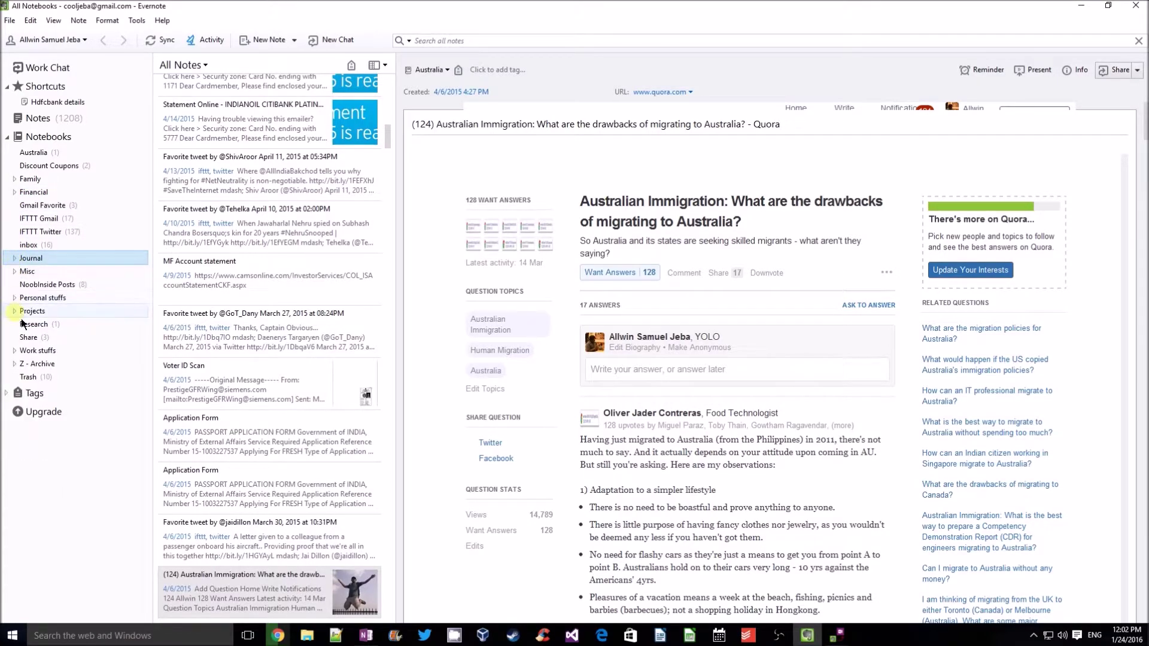
left_click(16, 312)
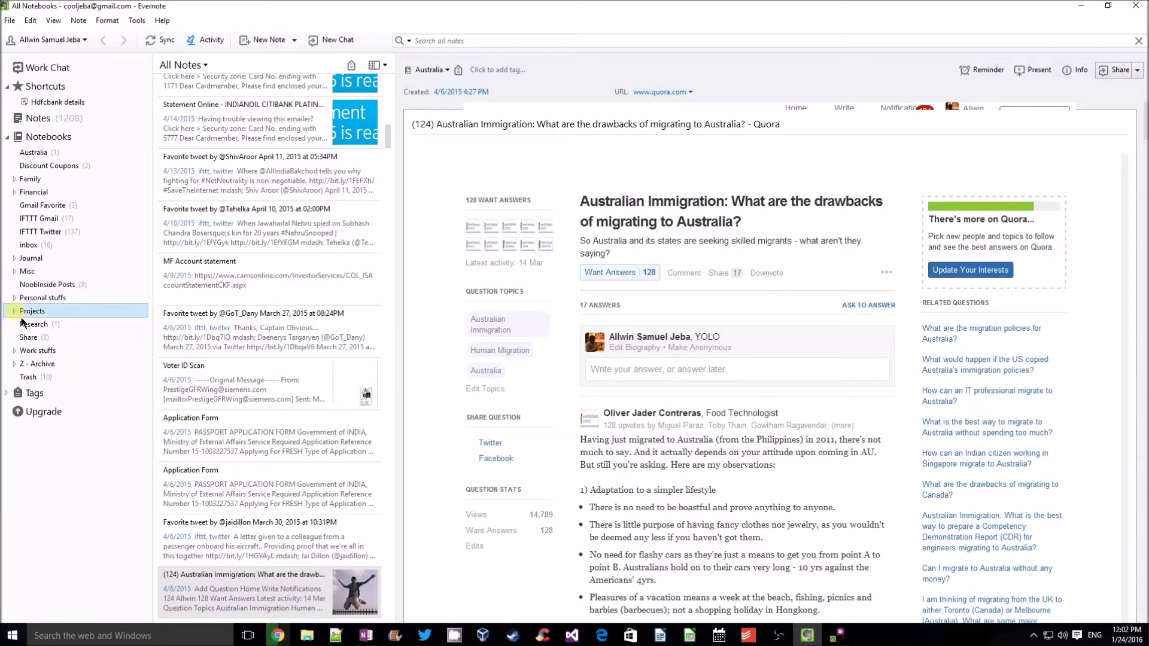
left_click(18, 353)
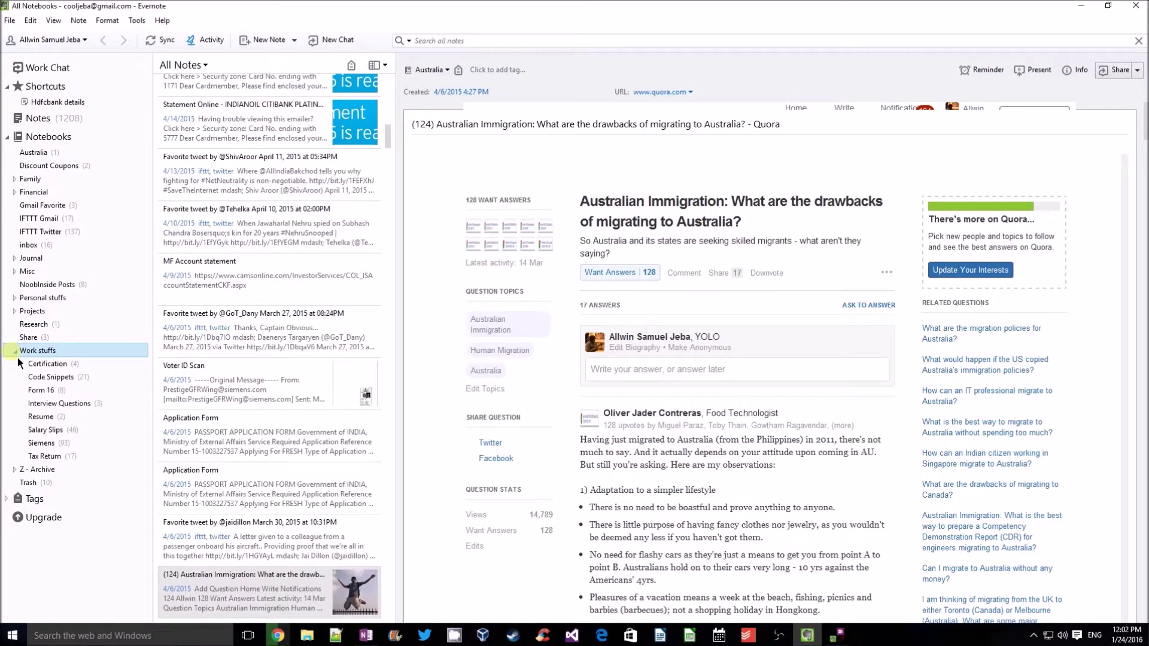
left_click(16, 351)
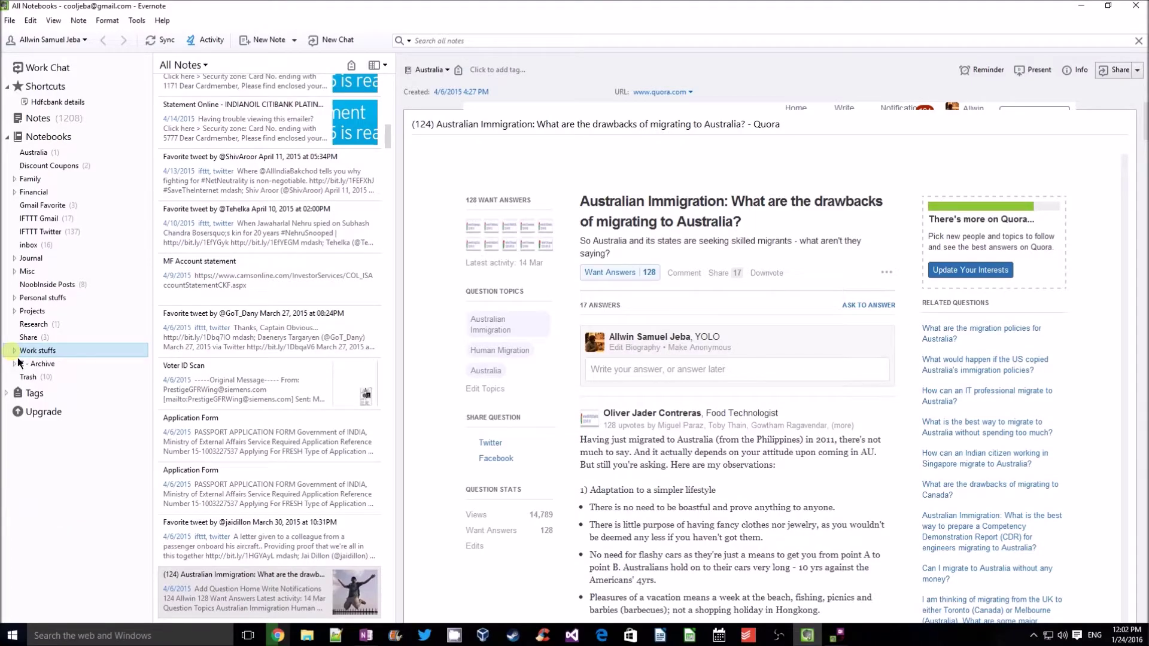
left_click(19, 363)
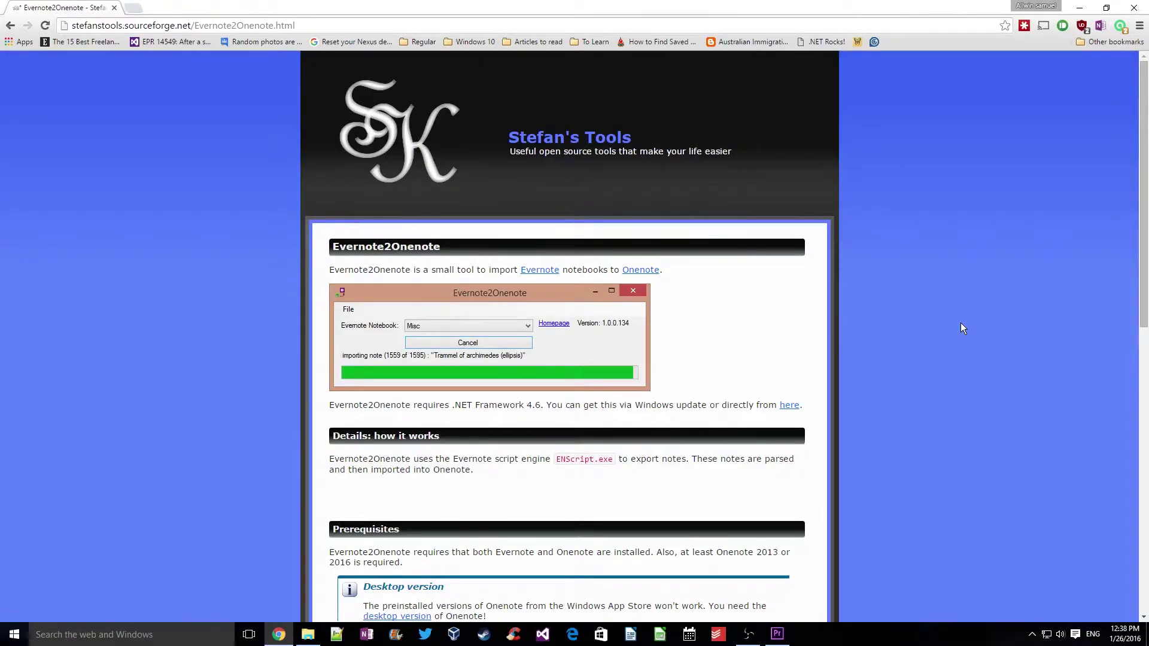
- Read the requirements, highlighting .NET Framework 4.6 and the Evernote-and-OneNote prerequisite, down to Download
scroll(960, 326, "down", 1)
left_click_drag(453, 346, 546, 346)
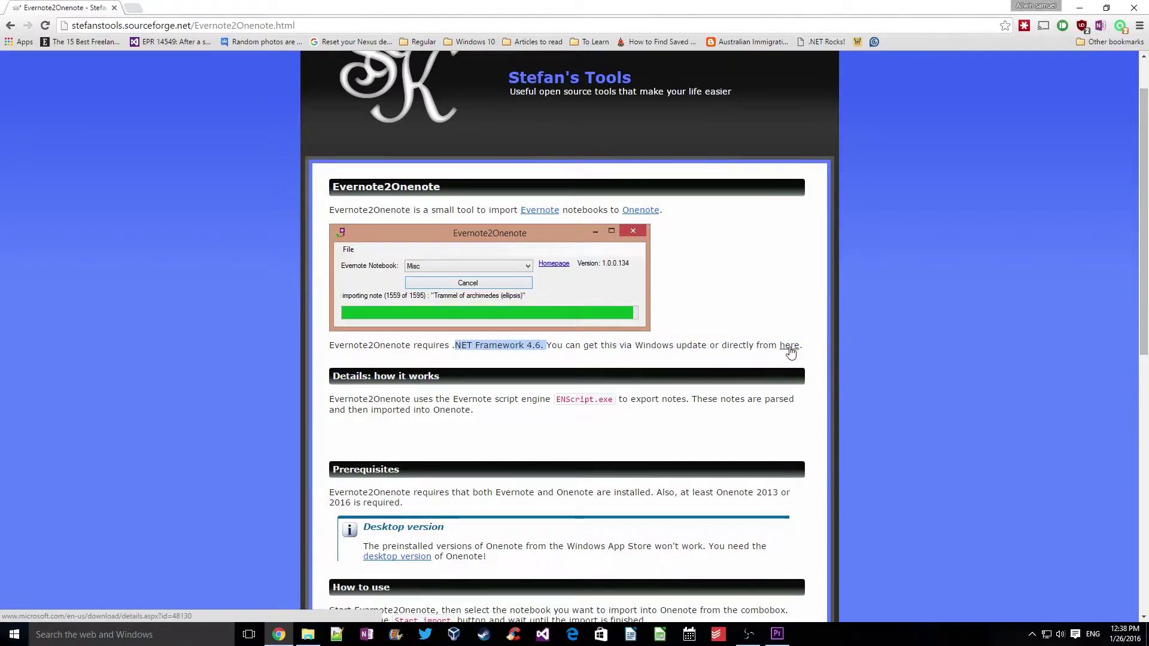
left_click(889, 371)
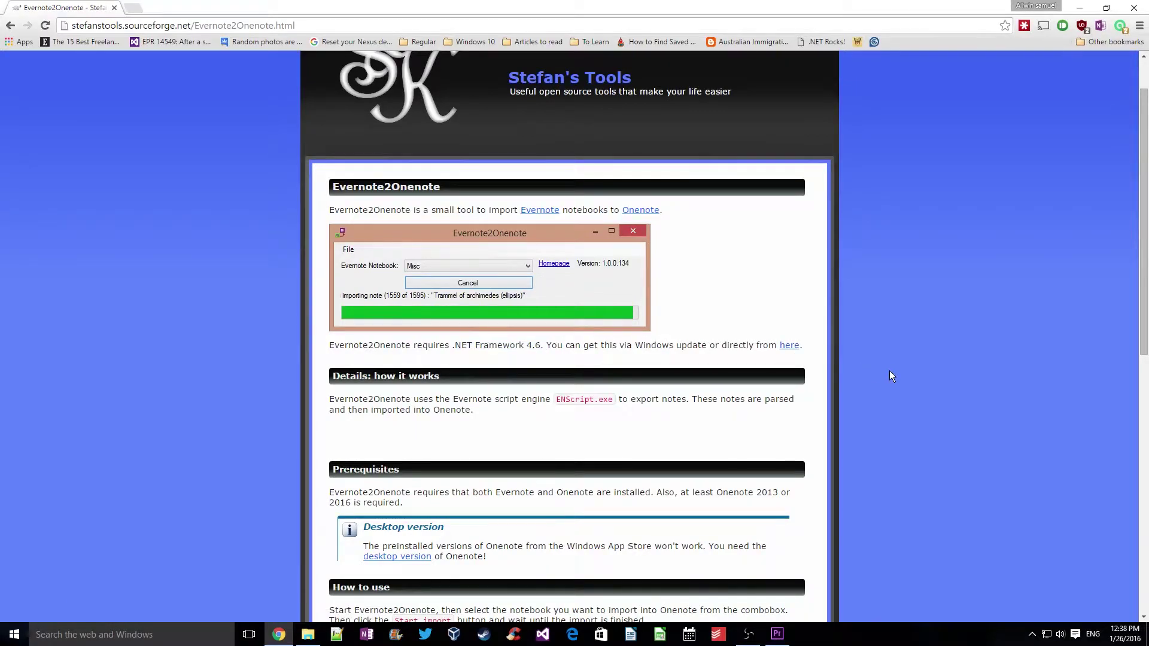
scroll(889, 371, "down", 1)
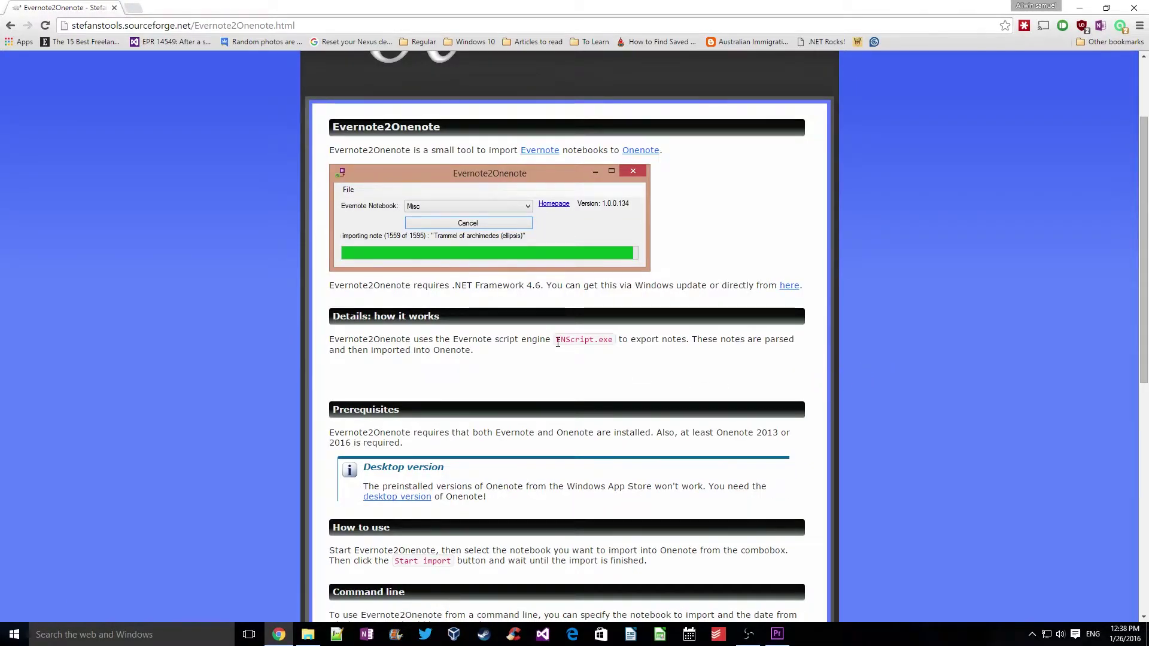
scroll(810, 353, "down", 3)
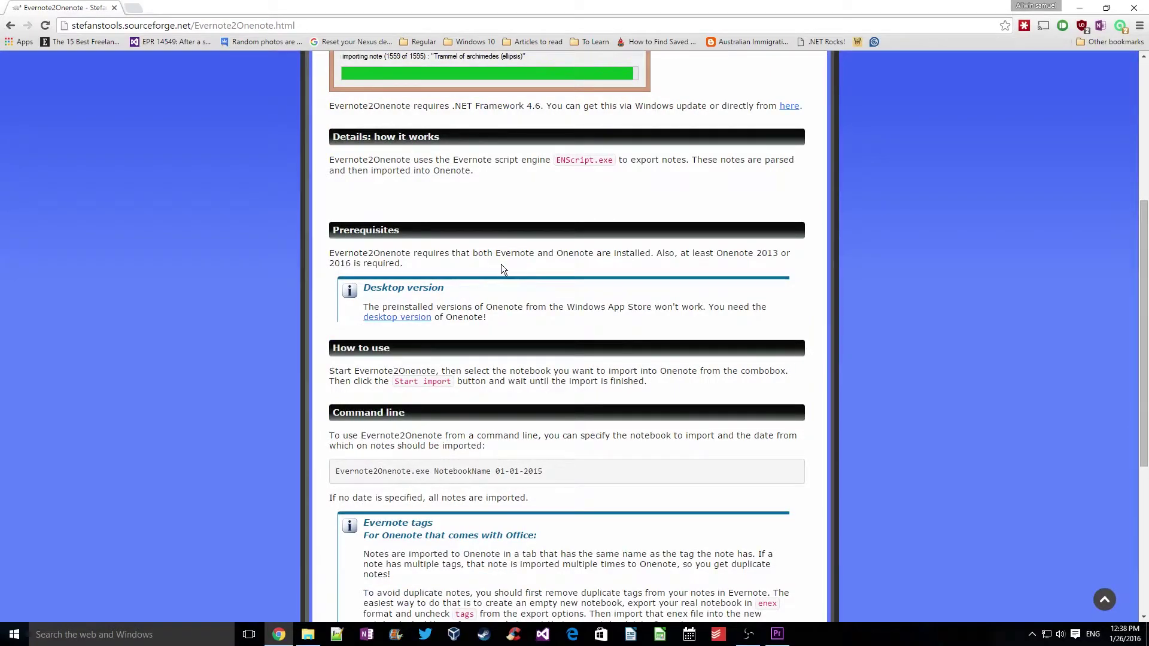
left_click_drag(469, 253, 654, 253)
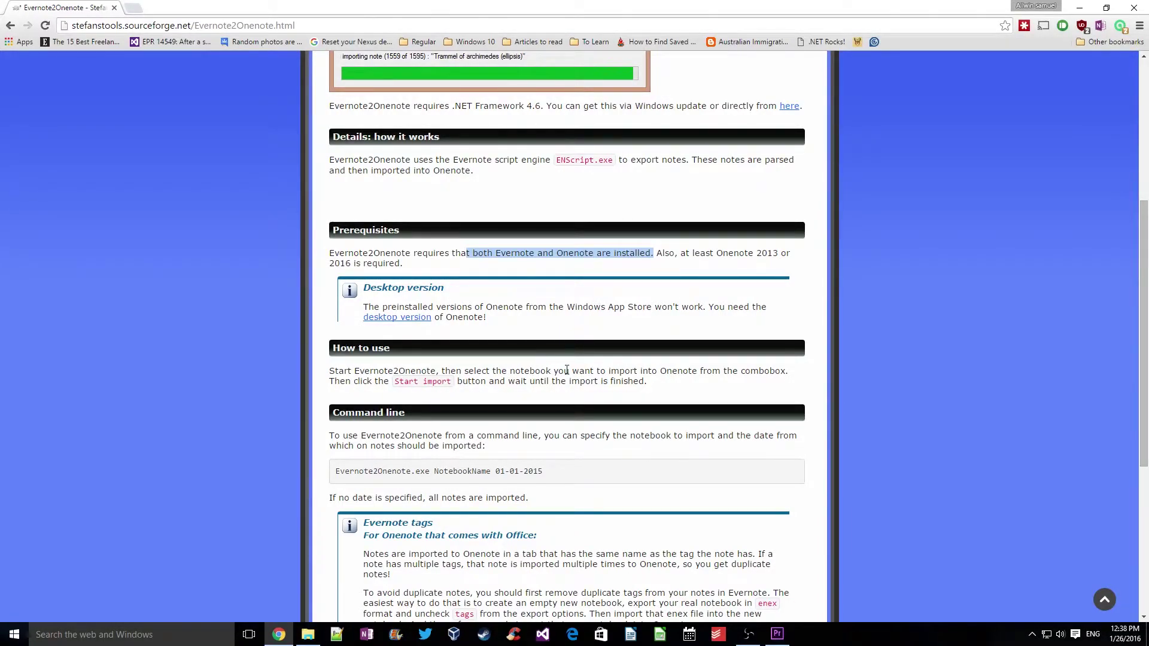
scroll(658, 371, "down", 2)
scroll(526, 333, "down", 3)
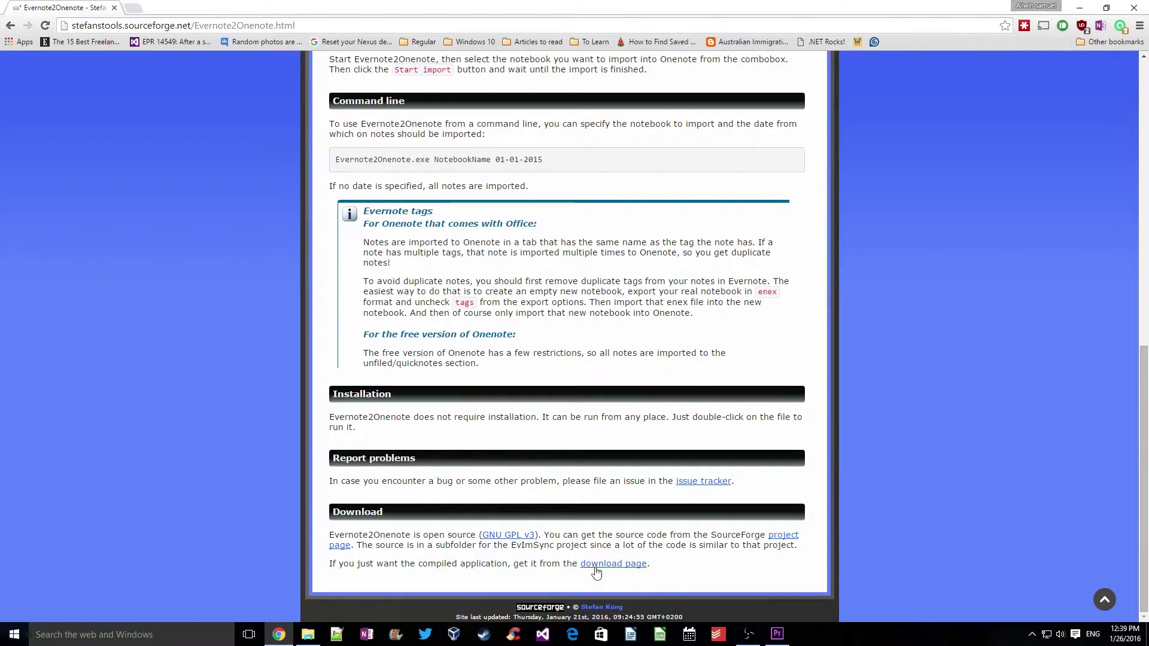
- Download Evernote2Onenote-1.2.2.zip from SourceForge and launch Evernote2Onenote from the desktop
left_click(614, 564)
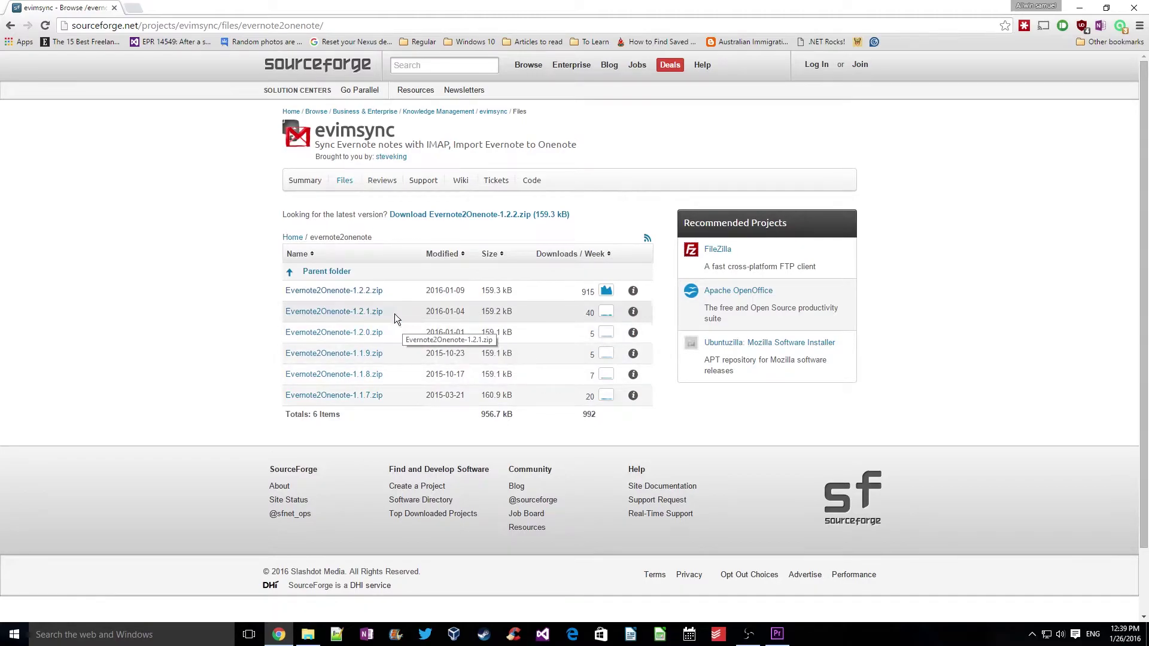
left_click(369, 291)
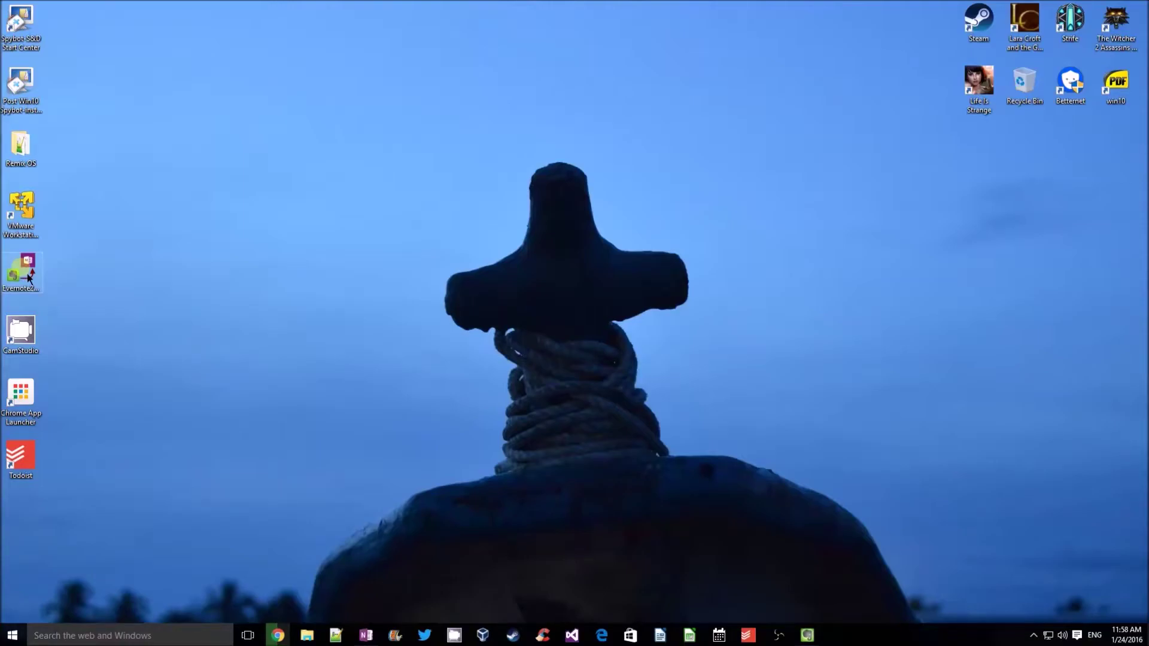
double_click(27, 274)
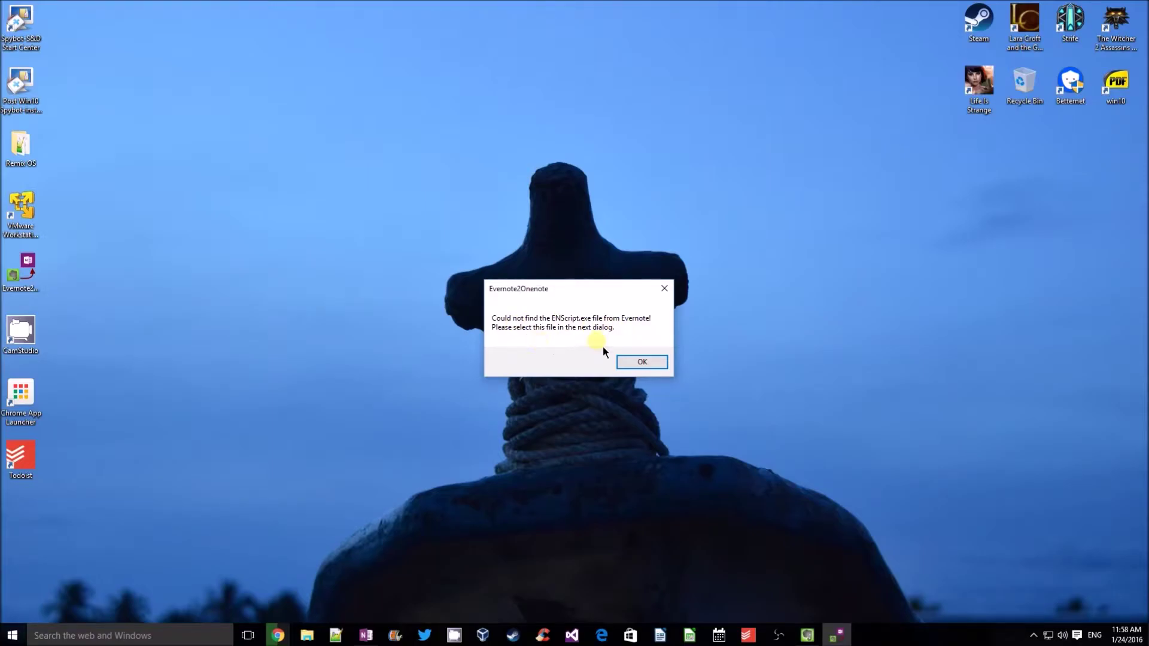
- Dismiss the missing ENScript.exe warning and select ENScript from AppData\Local\Apps\Evernote\Evernote
left_click(634, 362)
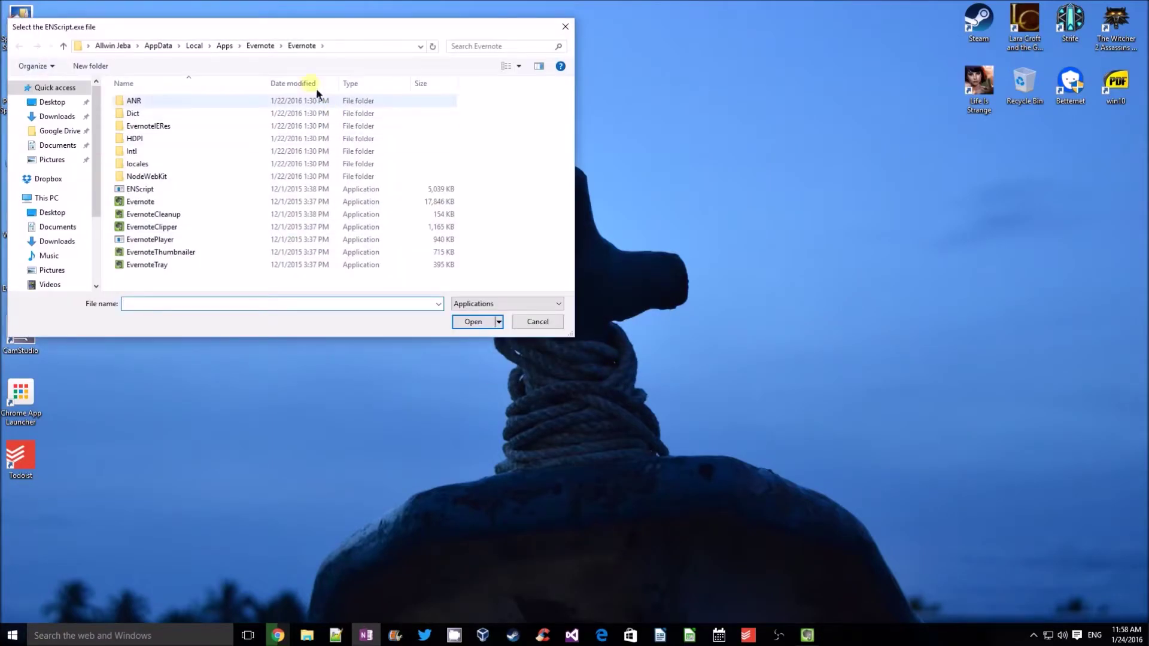
left_click(400, 51)
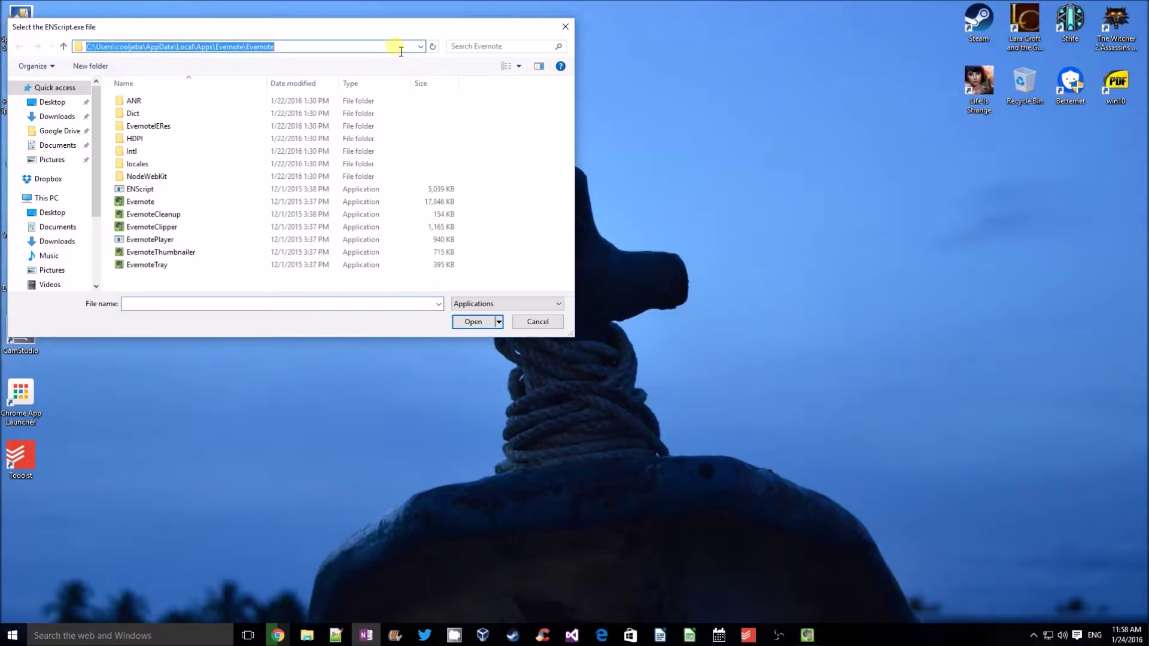
left_click(129, 53)
double_click(122, 51)
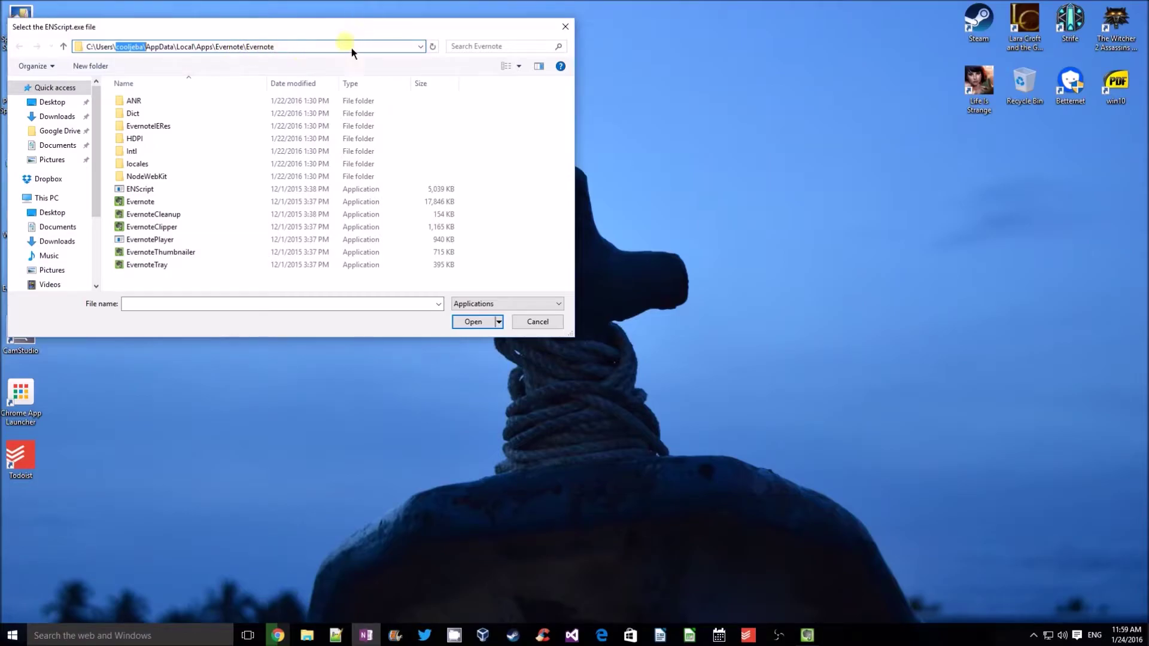
left_click(153, 192)
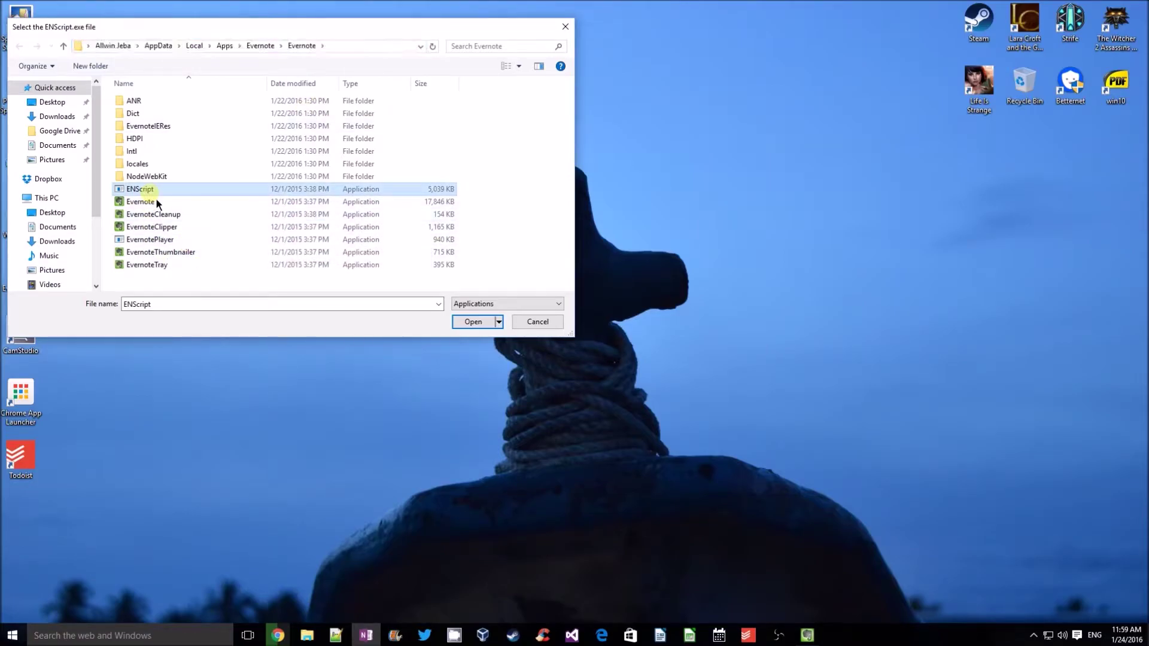
left_click(474, 322)
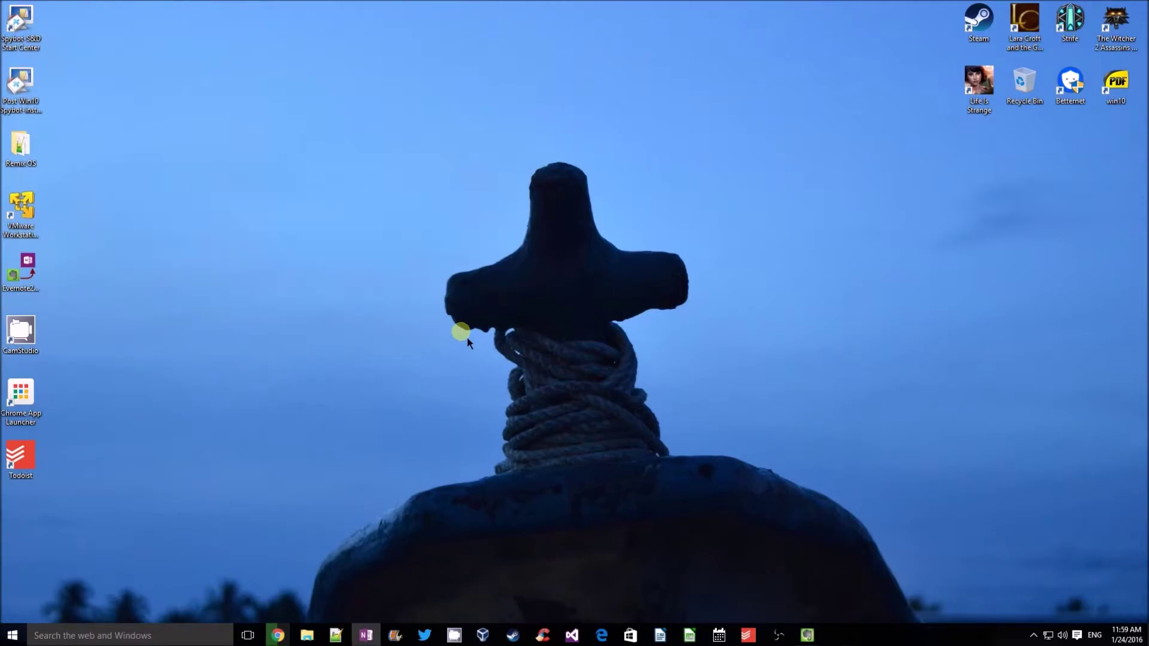
- Choose the Bills & Payment notebook and leave the earliest note date at January 1, 1799
left_click_drag(302, 73, 648, 219)
left_click(631, 244)
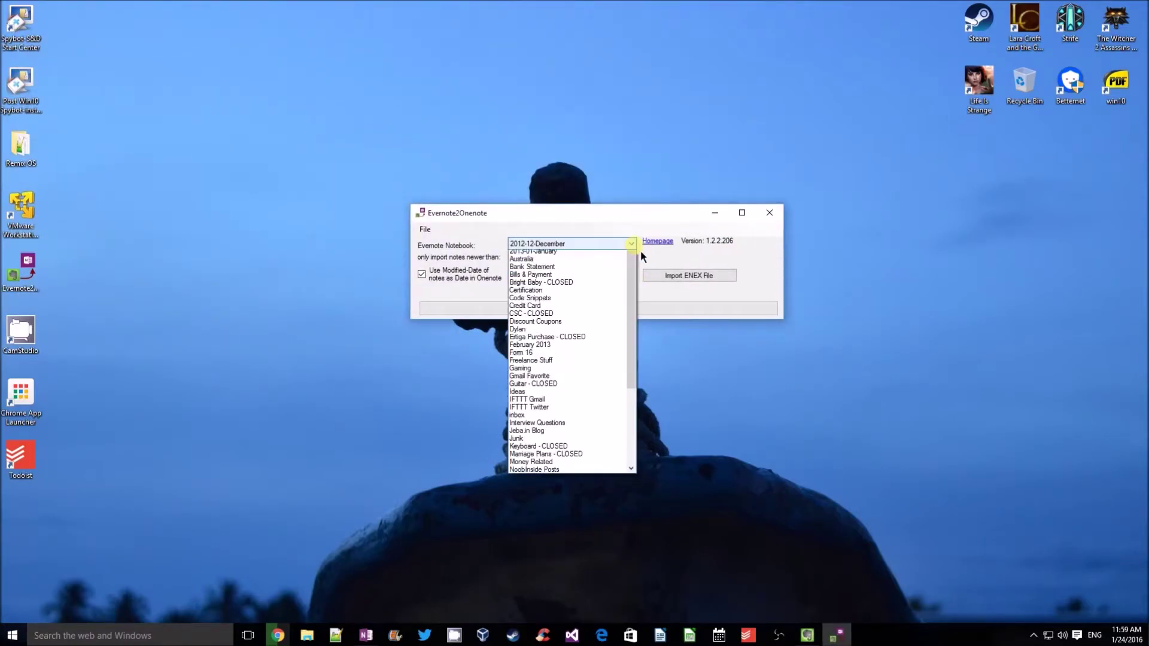
left_click_drag(631, 289, 633, 394)
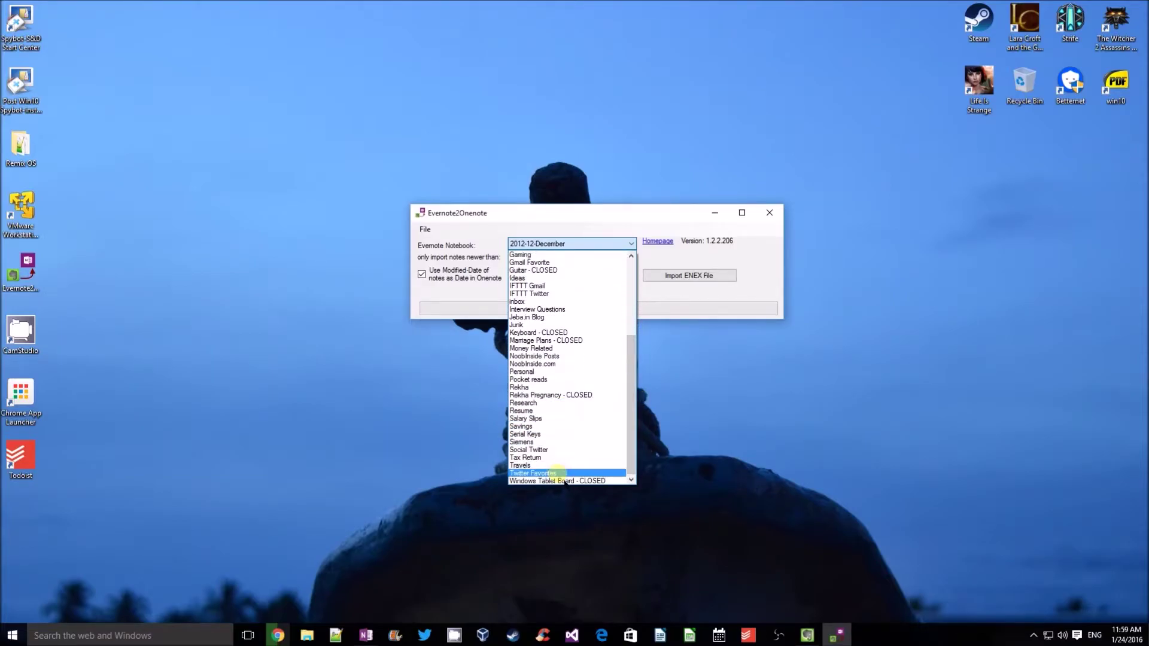
scroll(576, 419, "up", 5)
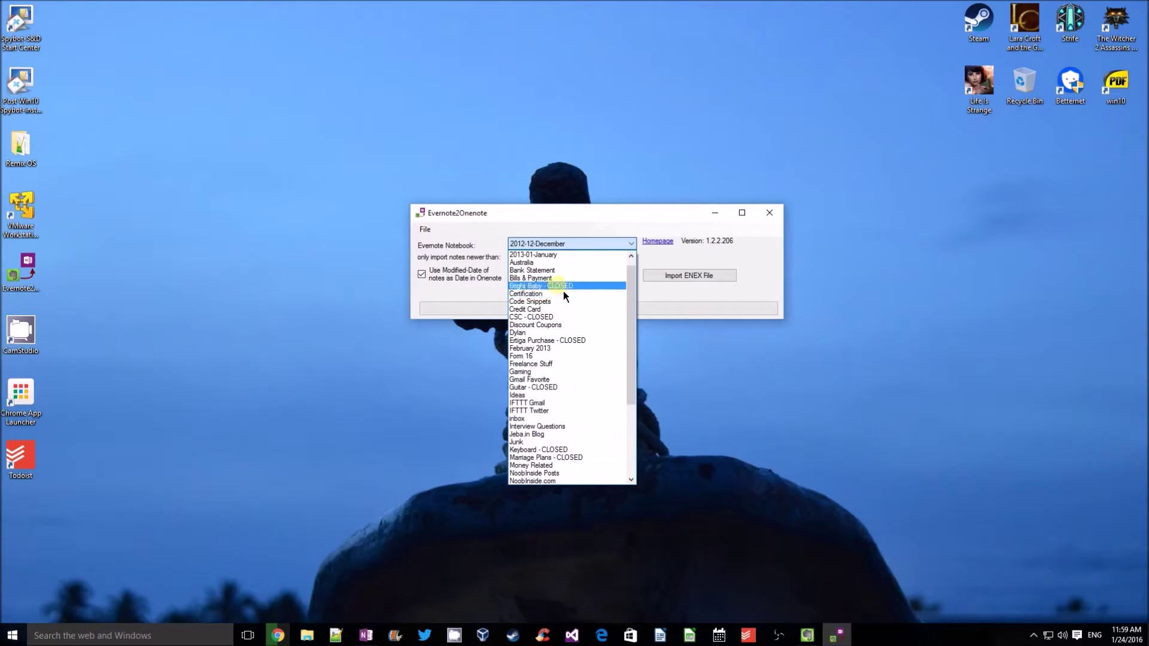
scroll(562, 290, "up", 1)
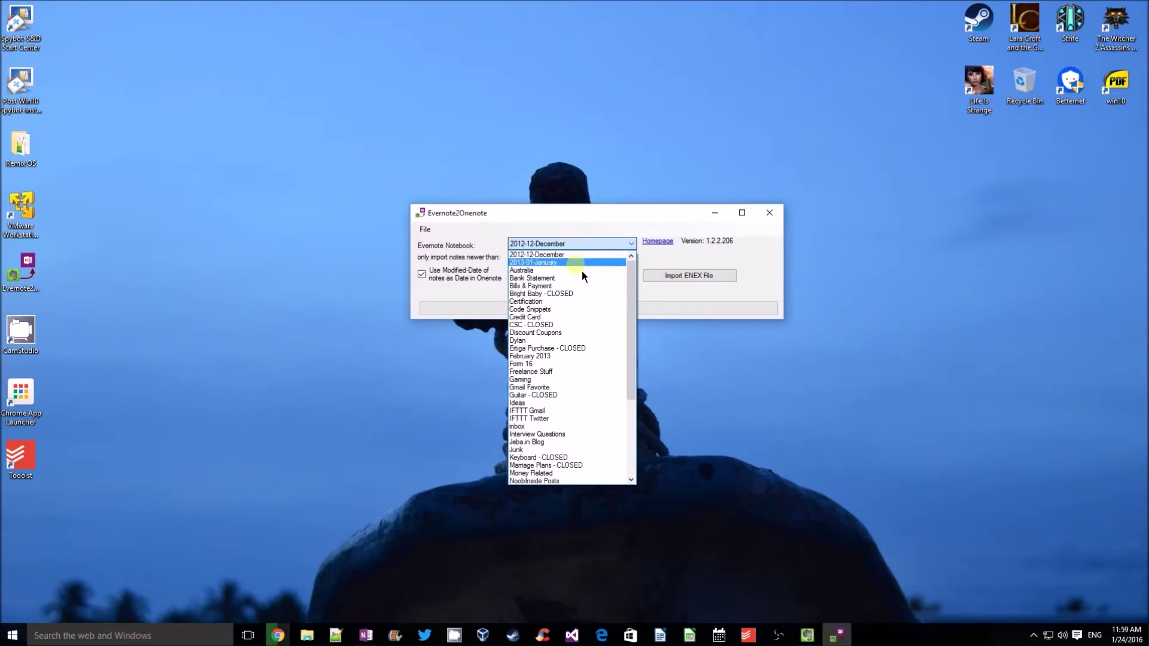
left_click(578, 289)
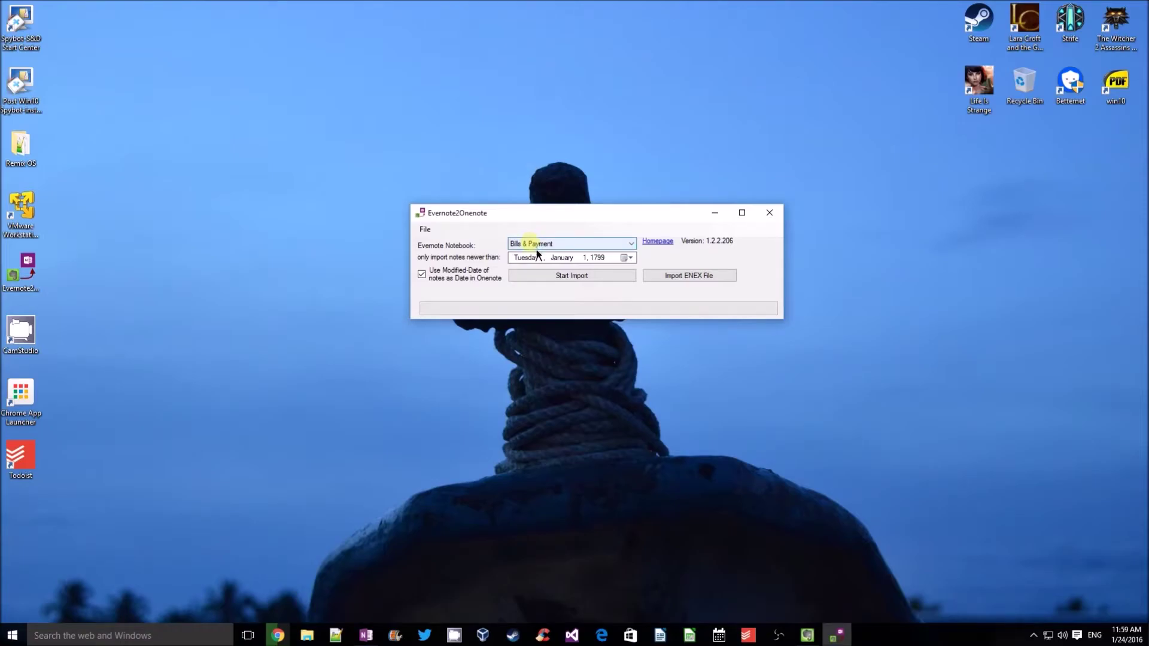
left_click(631, 258)
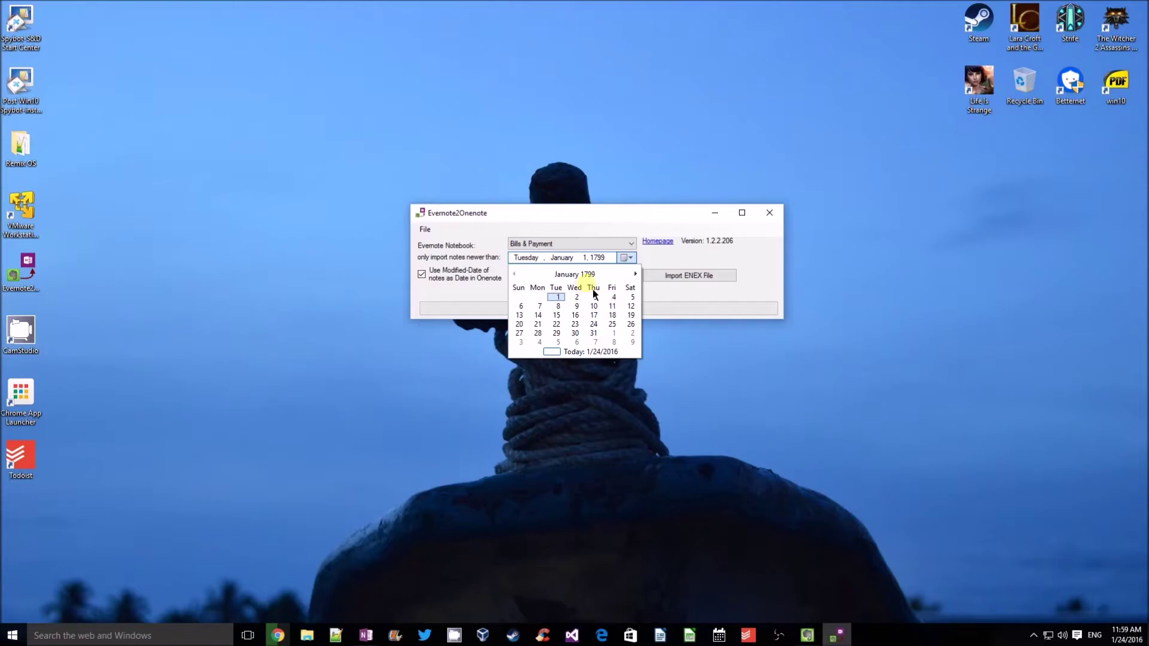
left_click(700, 256)
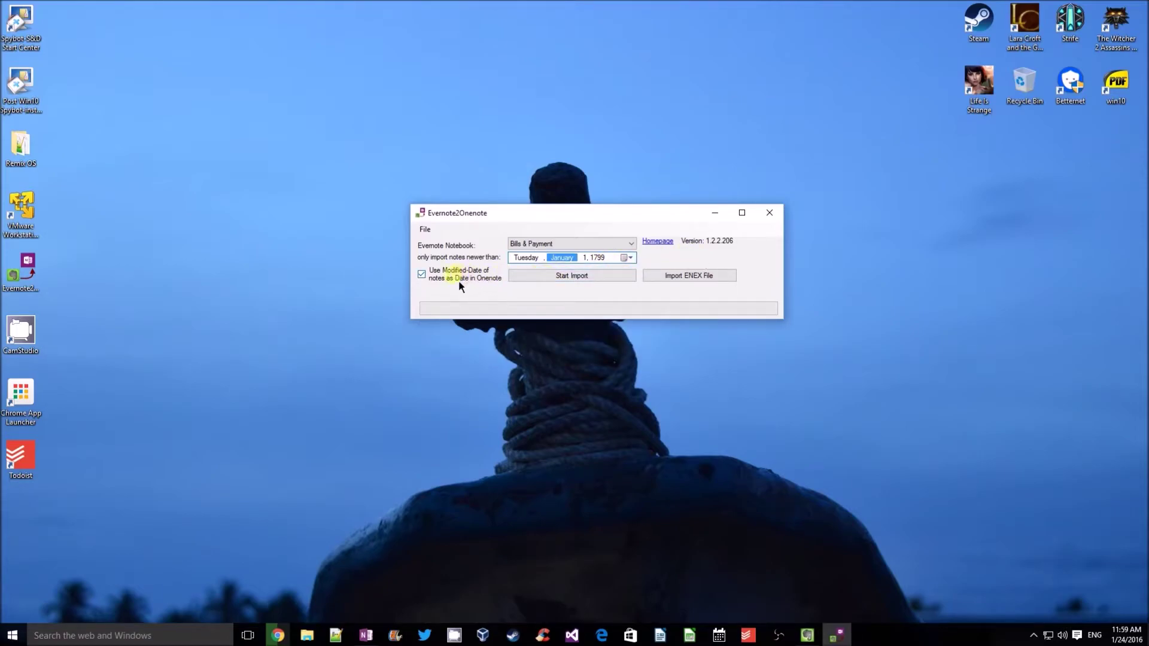
- Import all 115 Bills & Payment notes, then switch to OneNote once it reports Finished
left_click(613, 280)
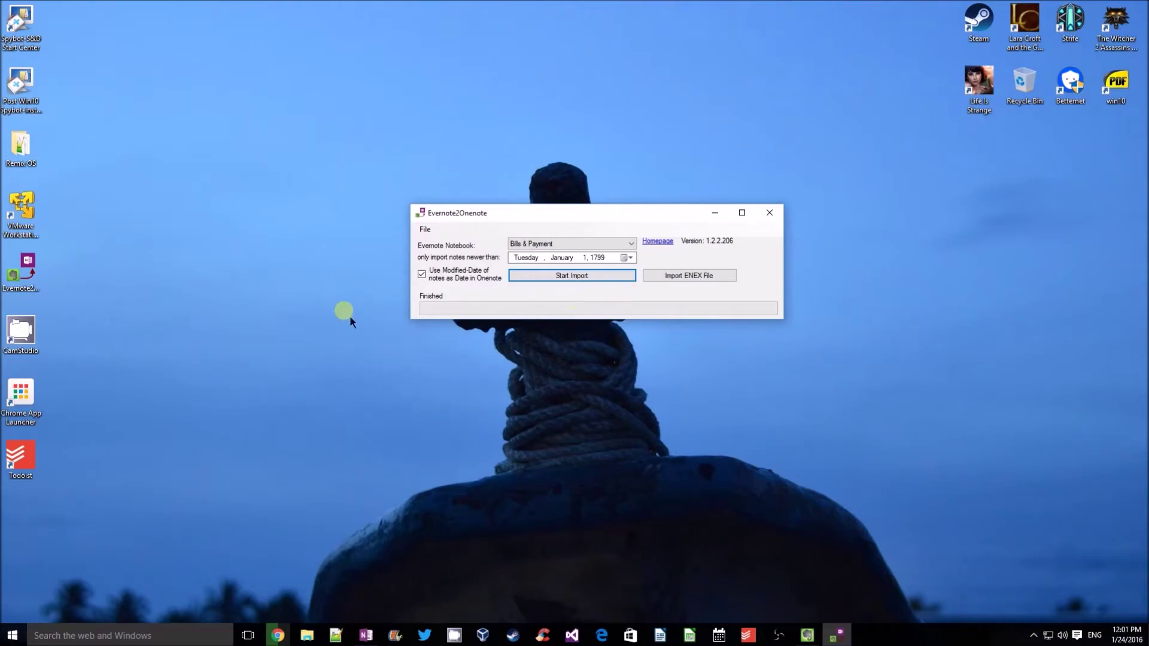
left_click(366, 635)
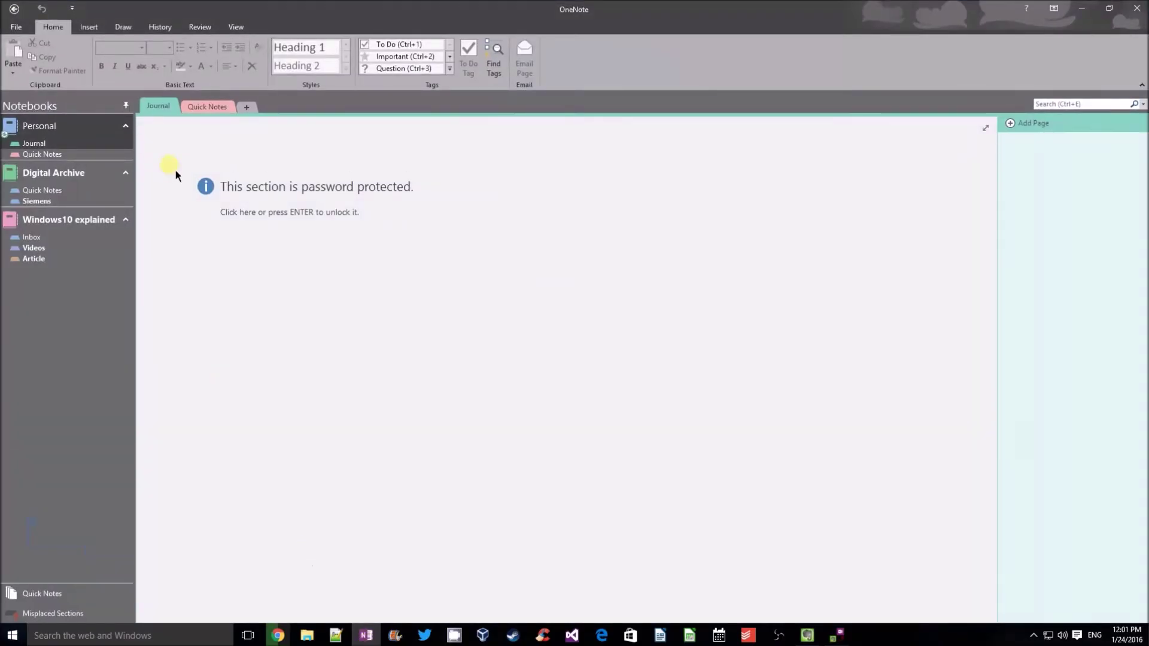
- In Quick Notes, view the Flipkart invoice, TAG Service center and 37990 Acer as5750 notes
left_click(216, 110)
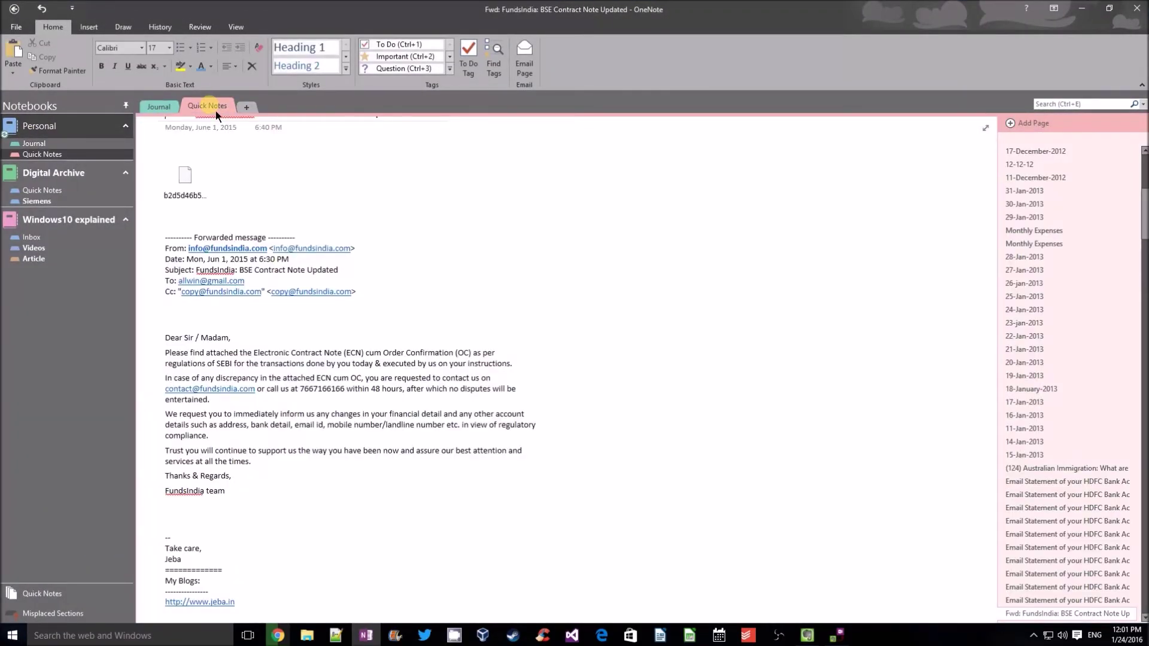
left_click_drag(1142, 234, 1144, 607)
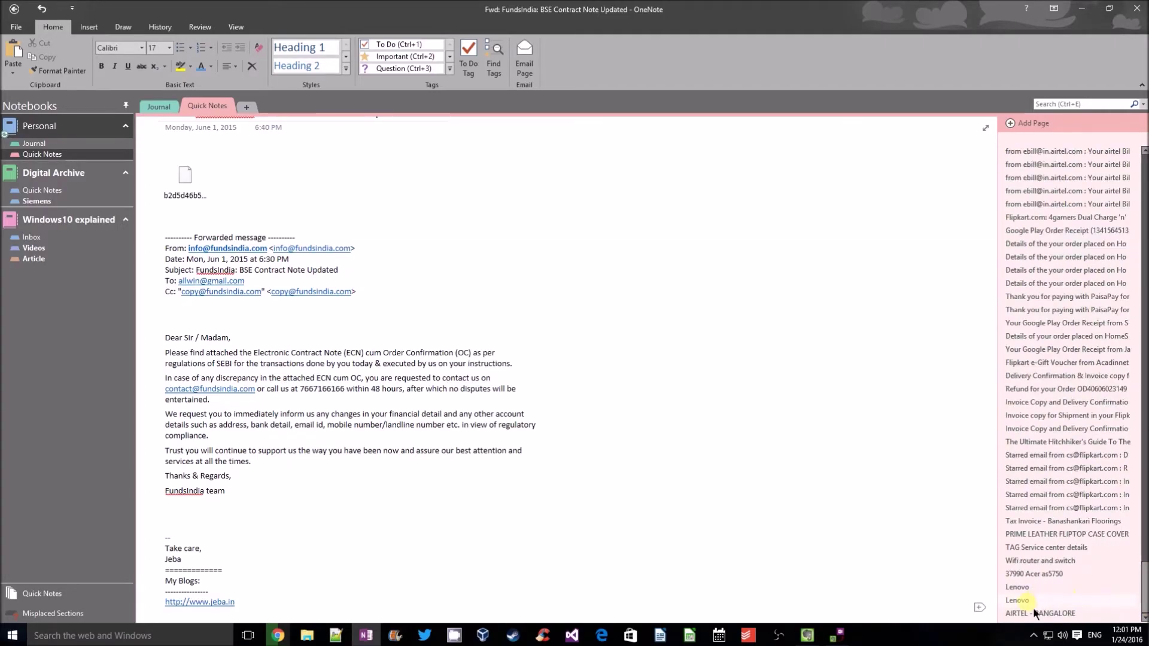
left_click(1053, 400)
left_click(1053, 416)
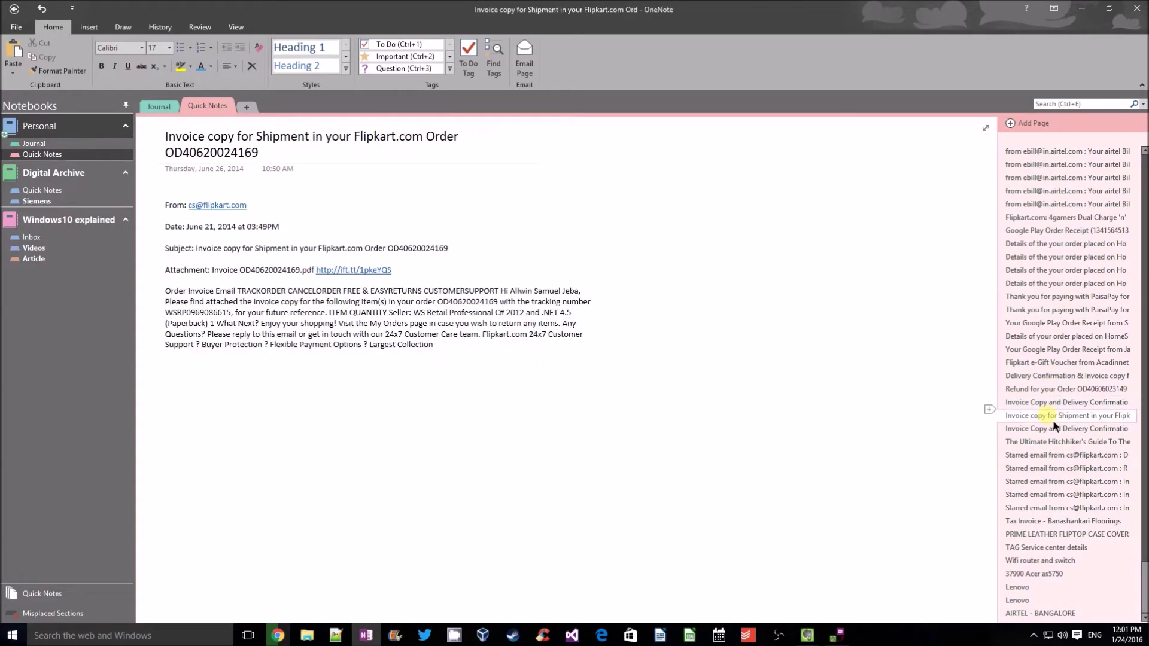
left_click(1054, 432)
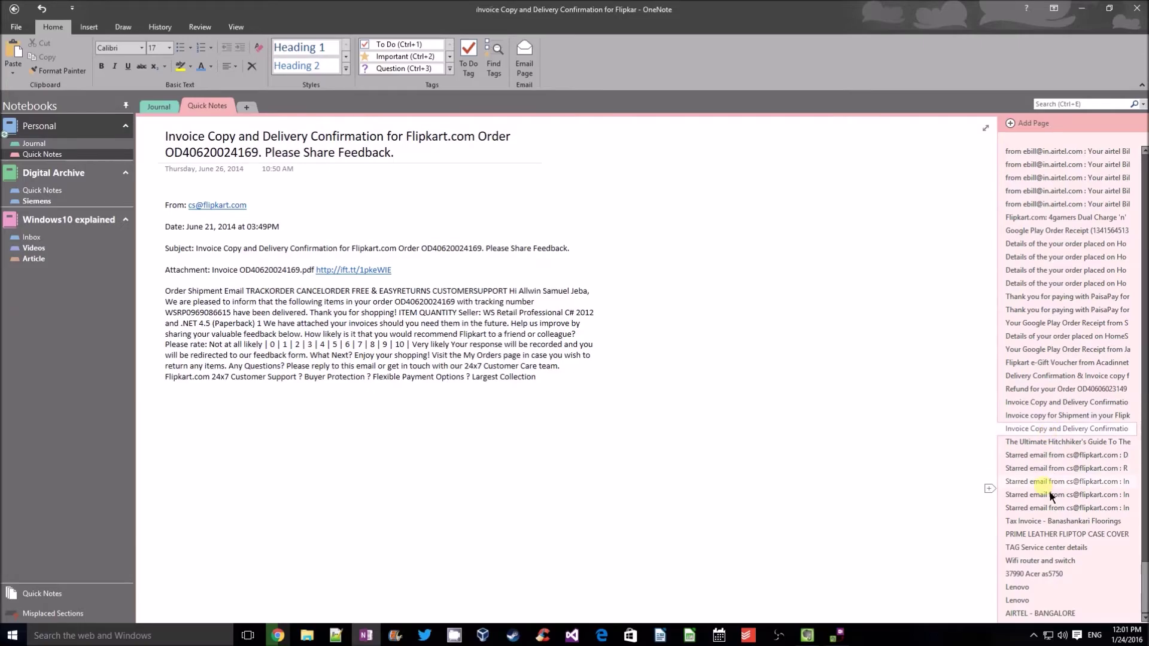
left_click(1045, 548)
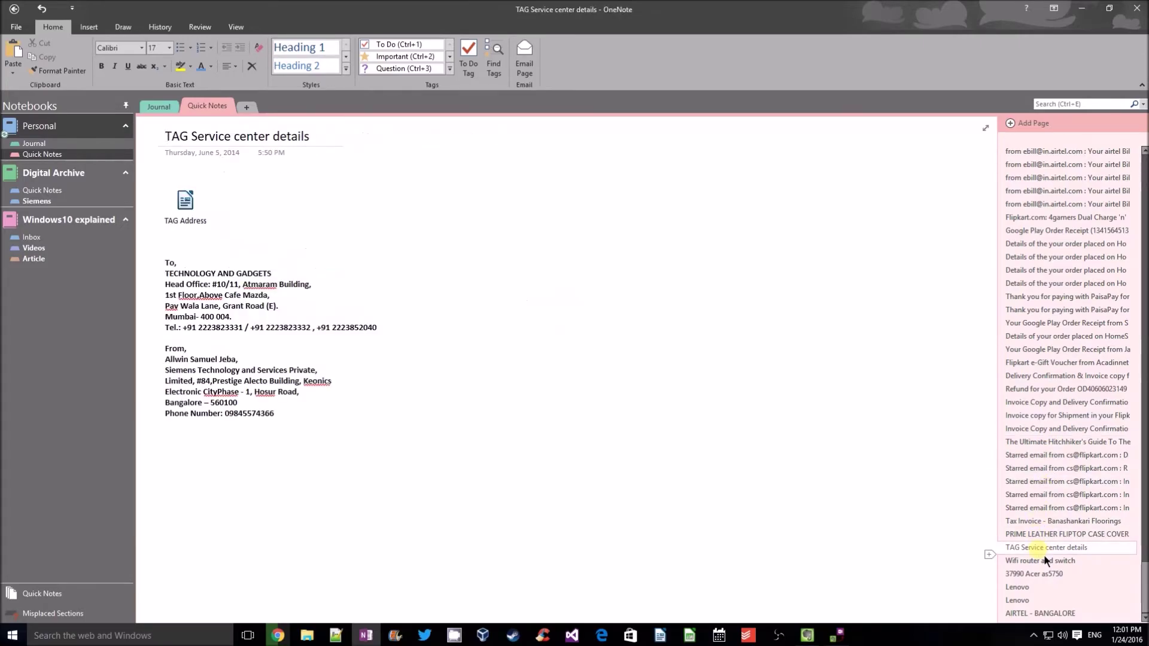
left_click(1046, 576)
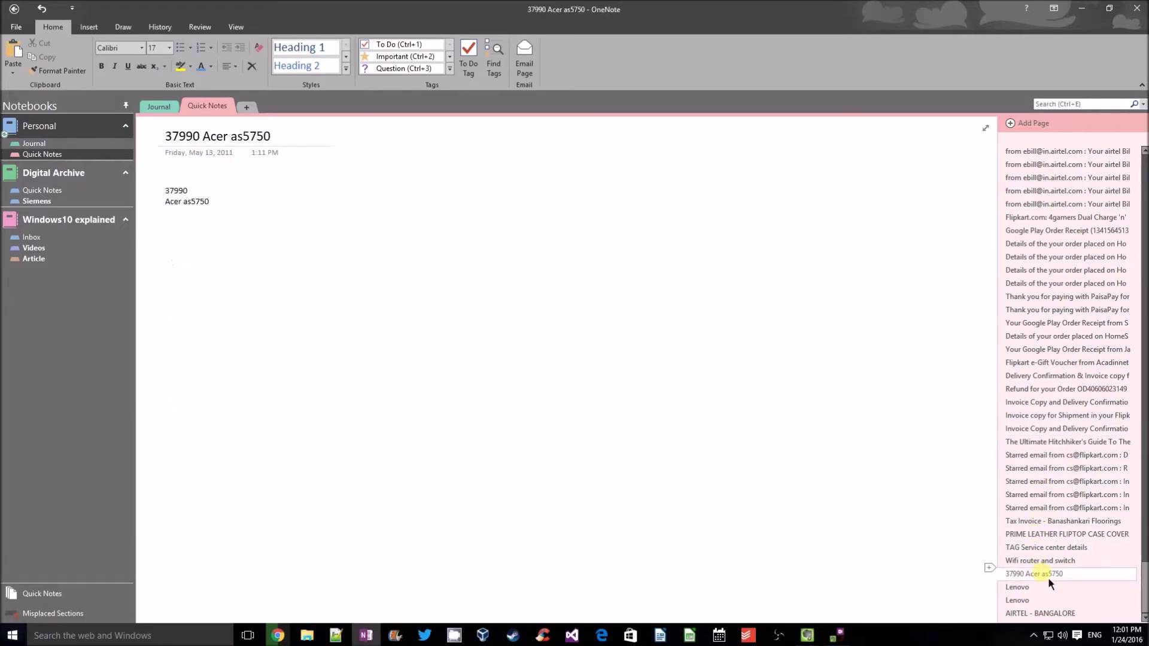
- View the two Lenovo notes and the starred Flipkart invoice email, then minimize OneNote
left_click(1056, 591)
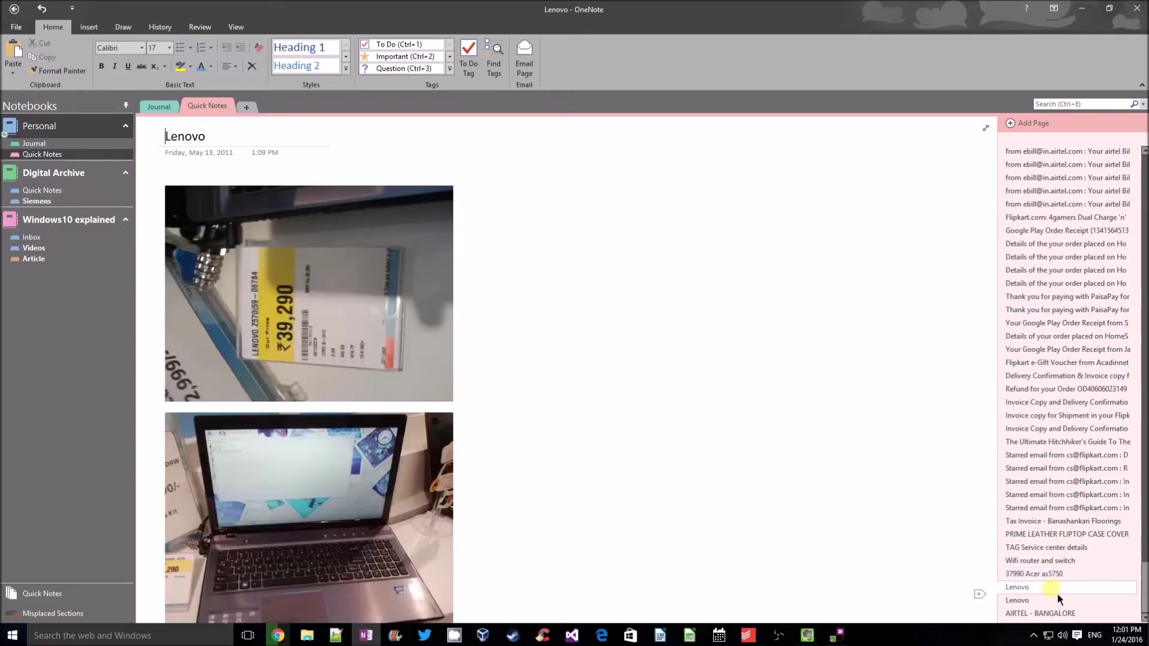
scroll(485, 439, "down", 1)
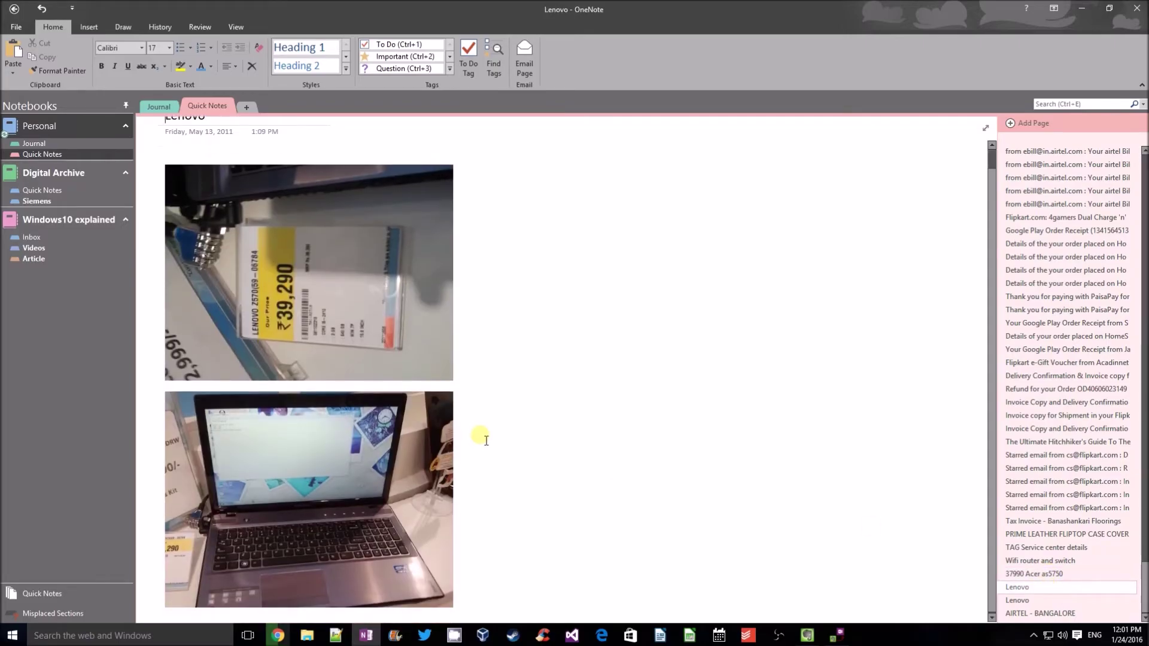
left_click(1036, 601)
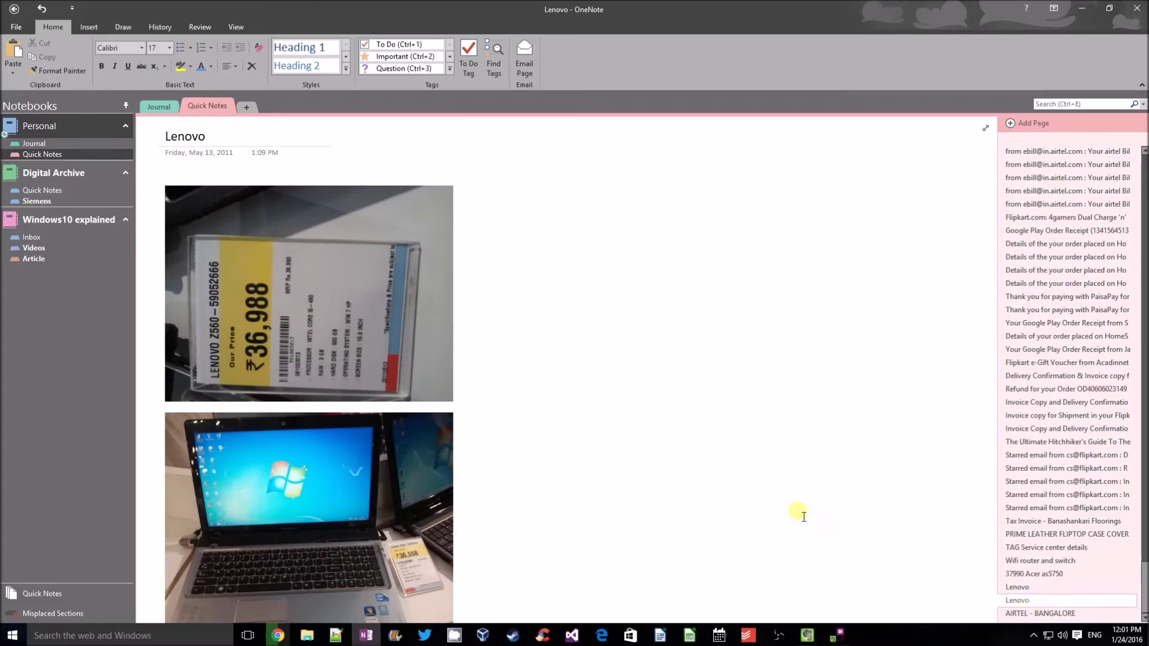
scroll(803, 517, "down", 1)
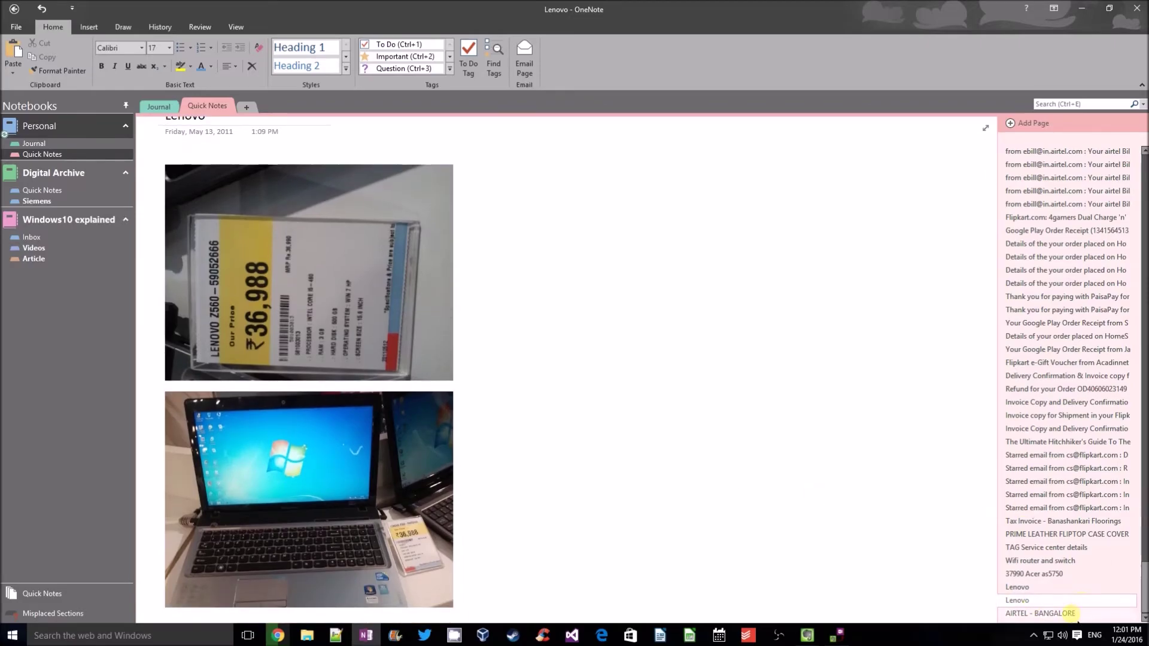
left_click(1040, 510)
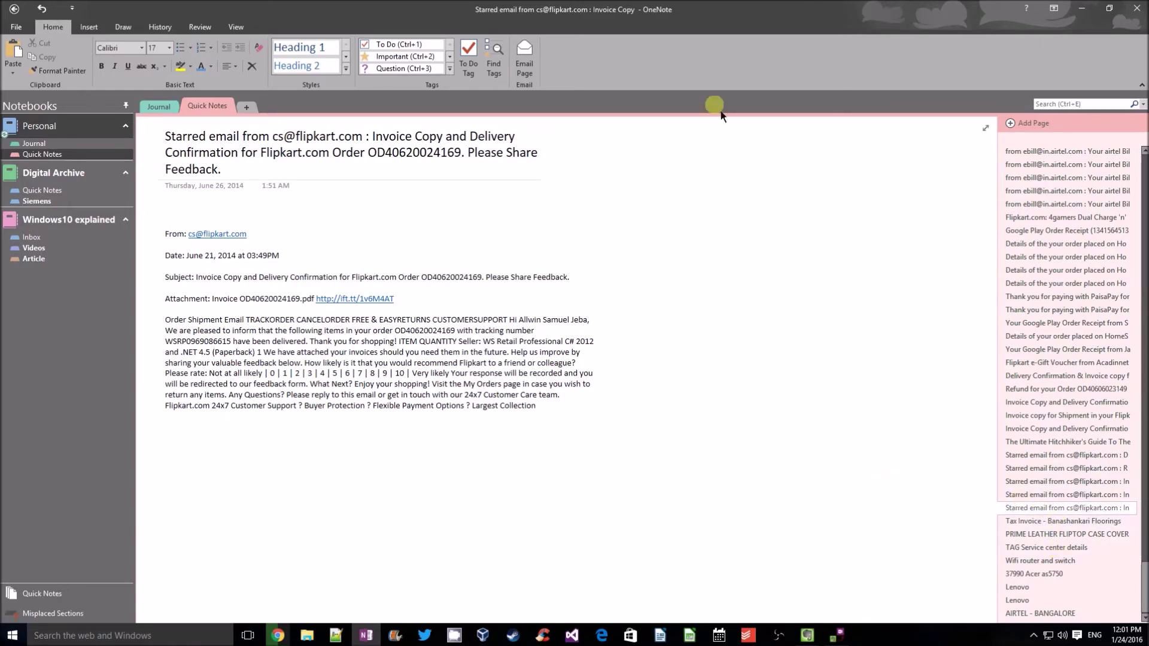
left_click(1088, 12)
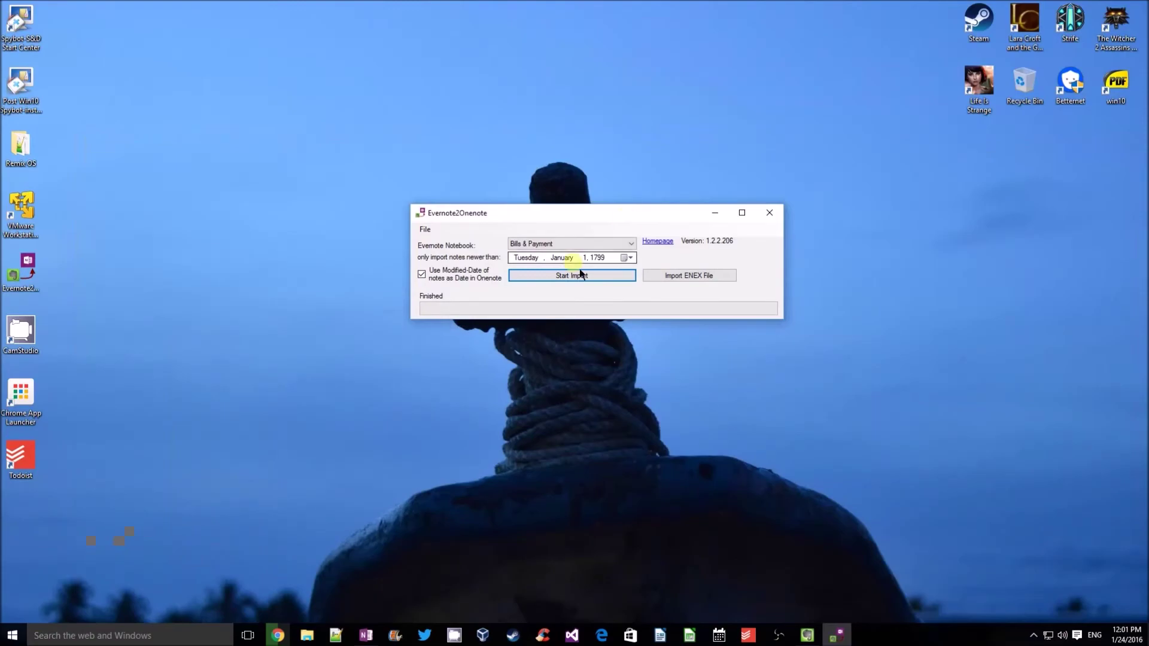
- Import the Bright Baby - CLOSED notebook into OneNote, then minimize Evernote2Onenote
left_click(598, 245)
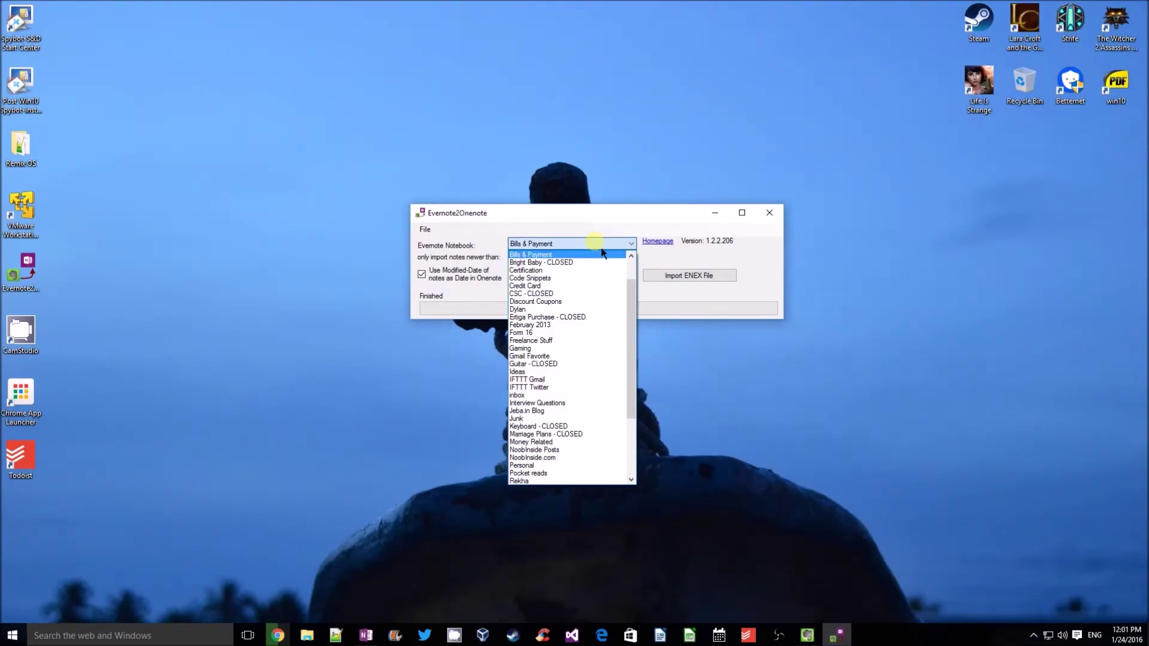
left_click(572, 263)
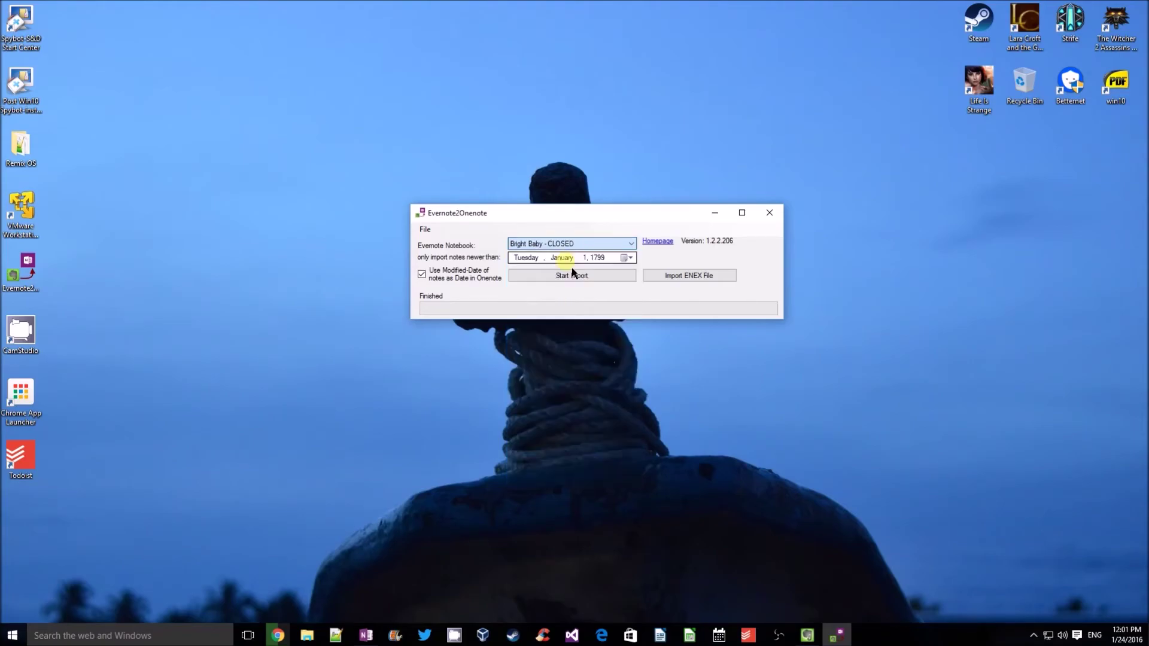
left_click(613, 279)
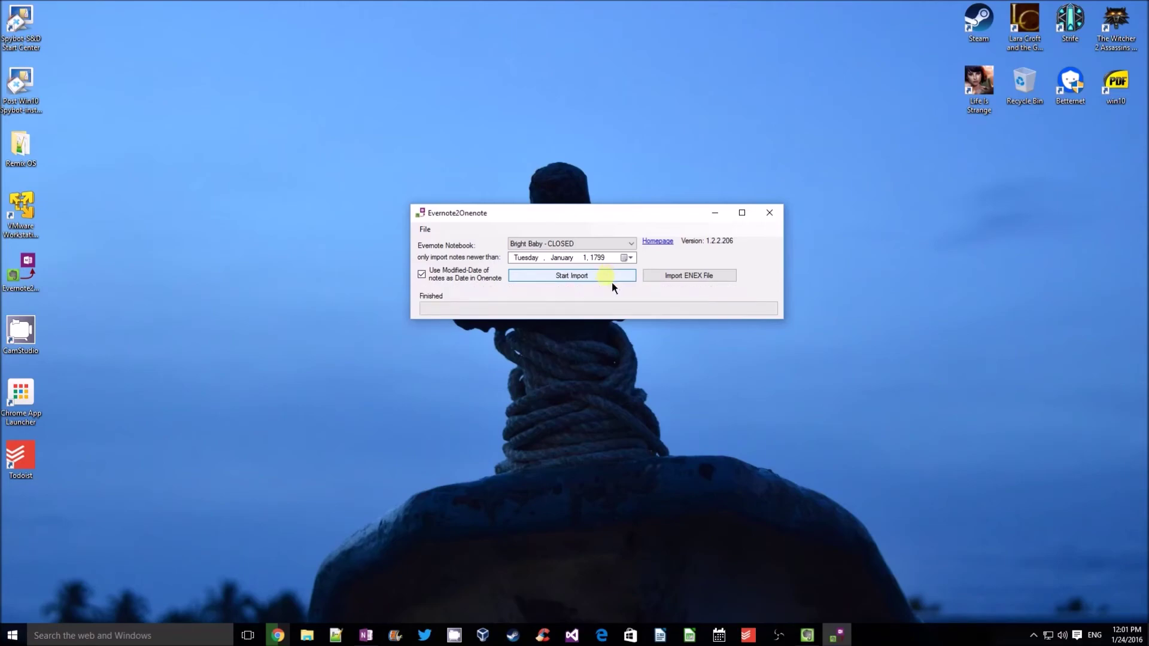
left_click(832, 634)
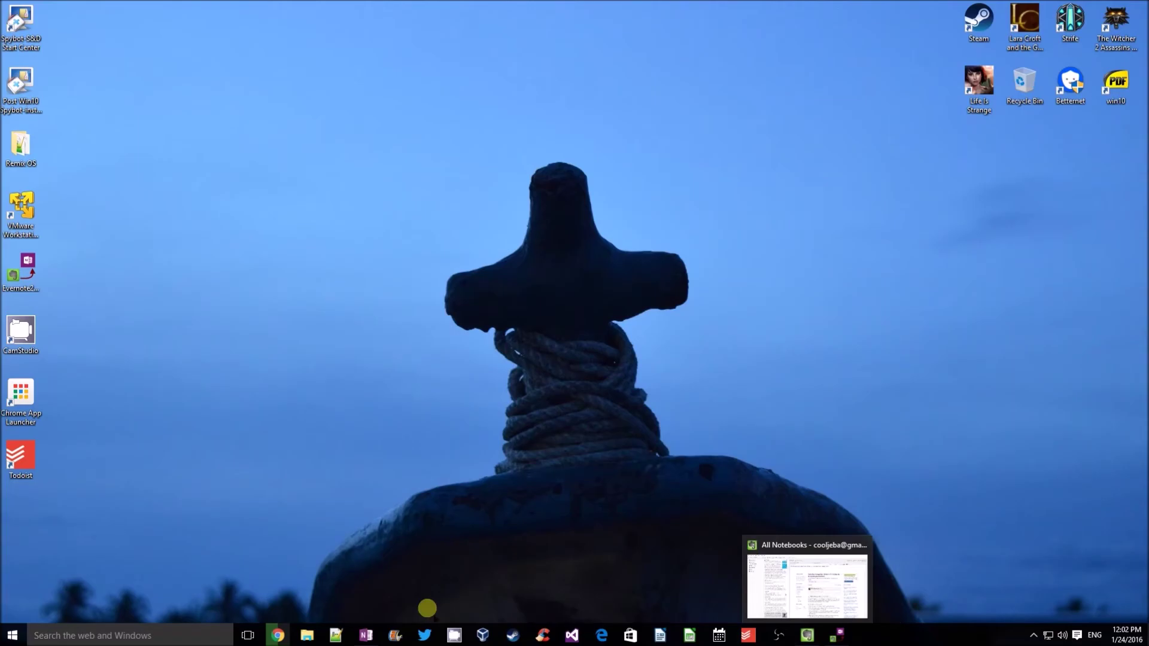
- In OneNote Quick Notes, find and open the Ship Rocket registration form note
left_click(362, 635)
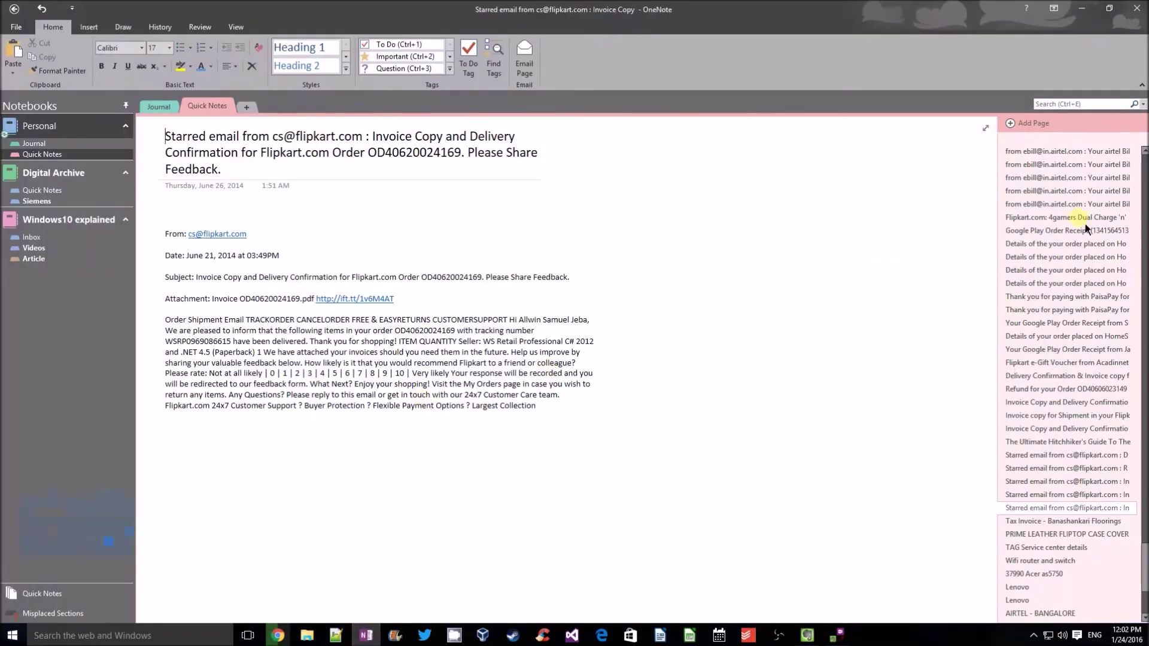
scroll(1143, 367, "up", 10)
scroll(1143, 542, "down", 10)
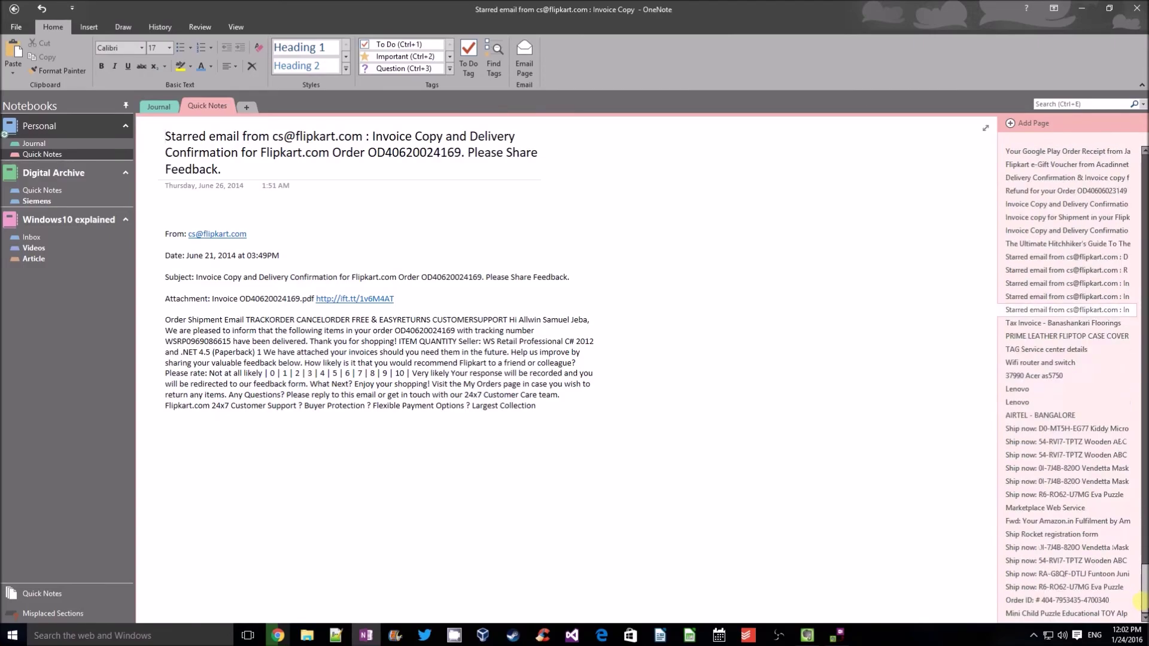
left_click(1026, 538)
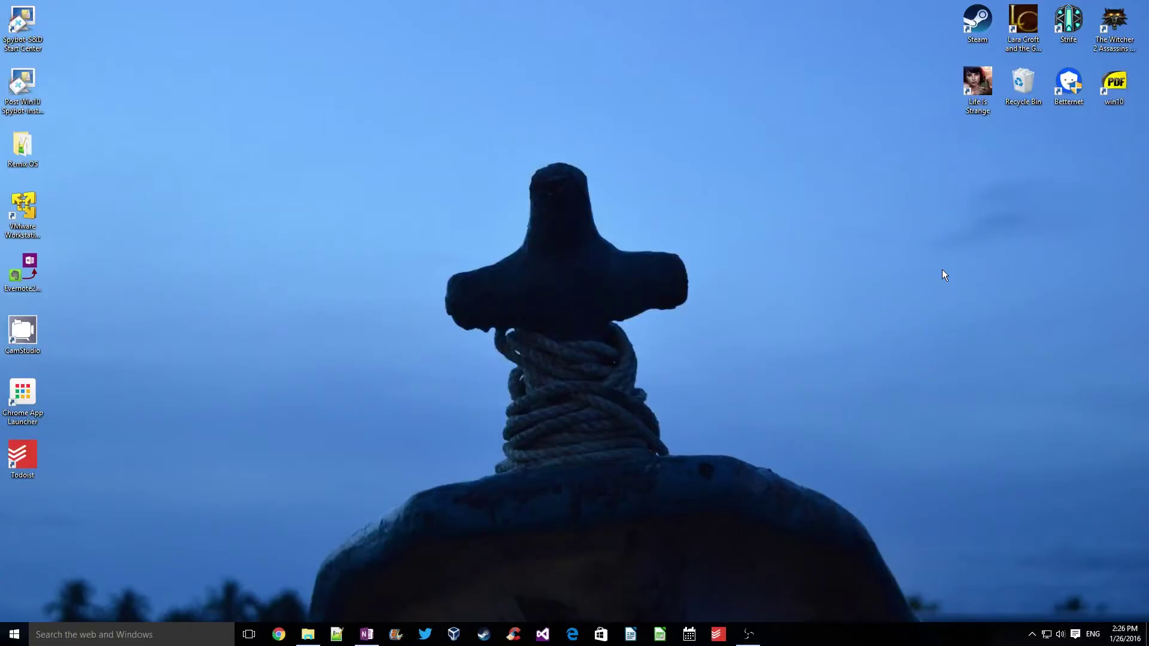